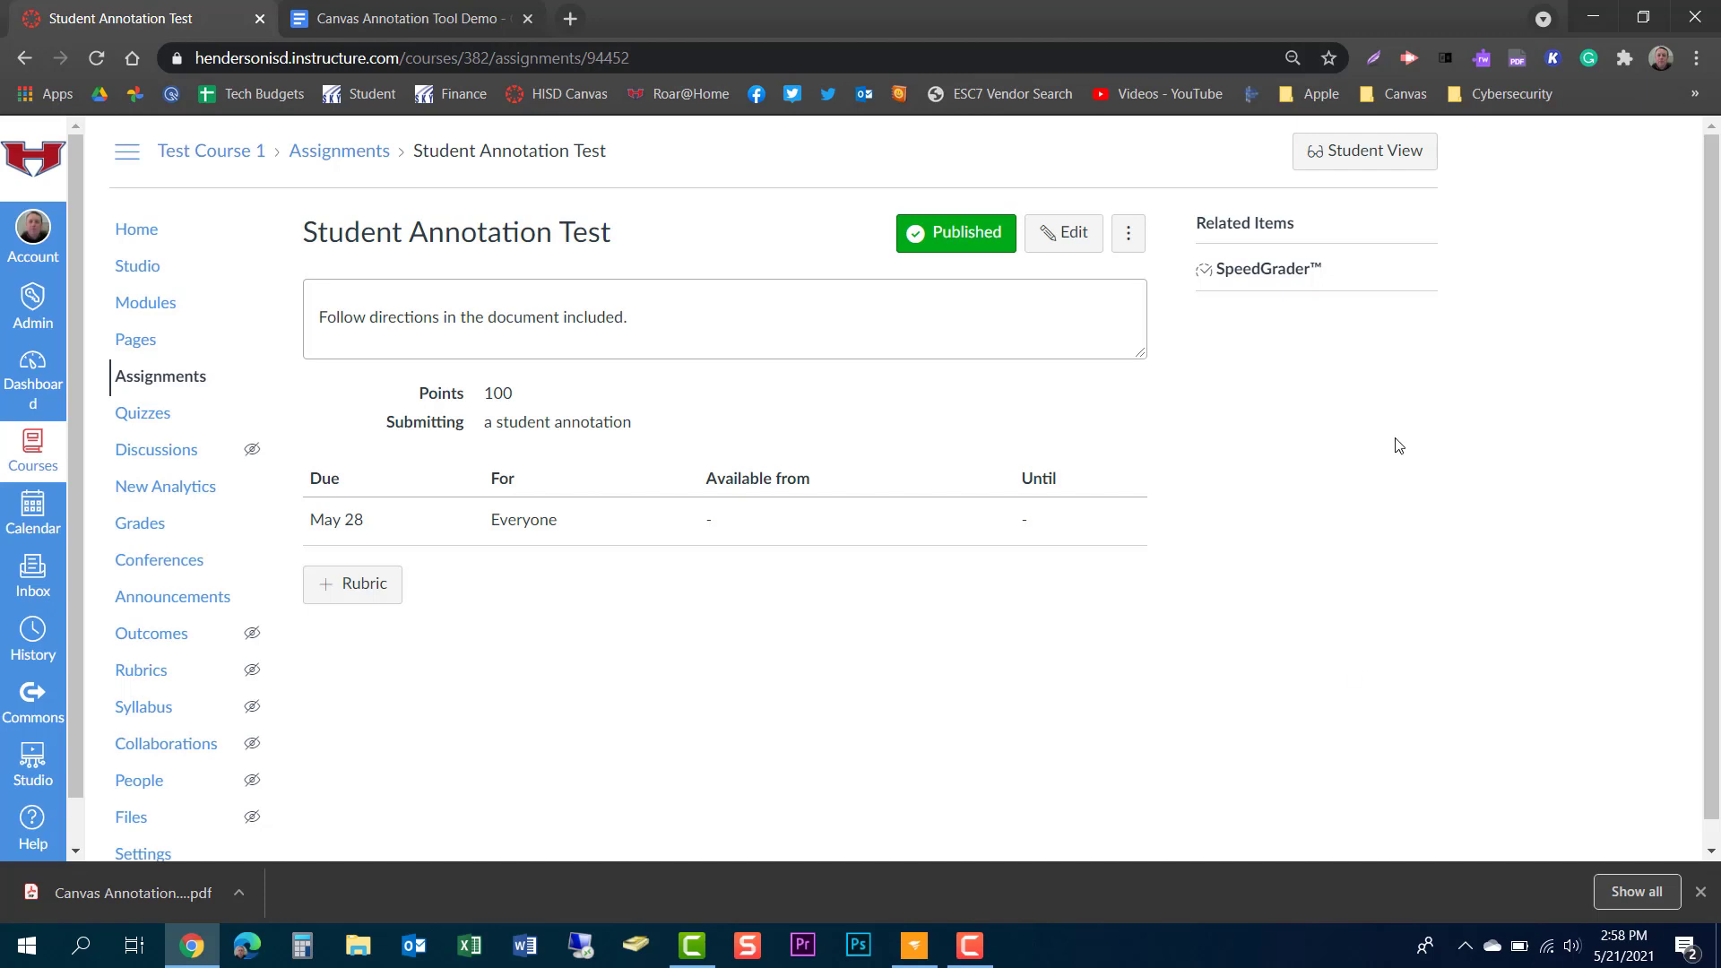
Step: Enter Student View for the Student Annotation Test and start the assignment to bring up its annotation document
left_click(1402, 158)
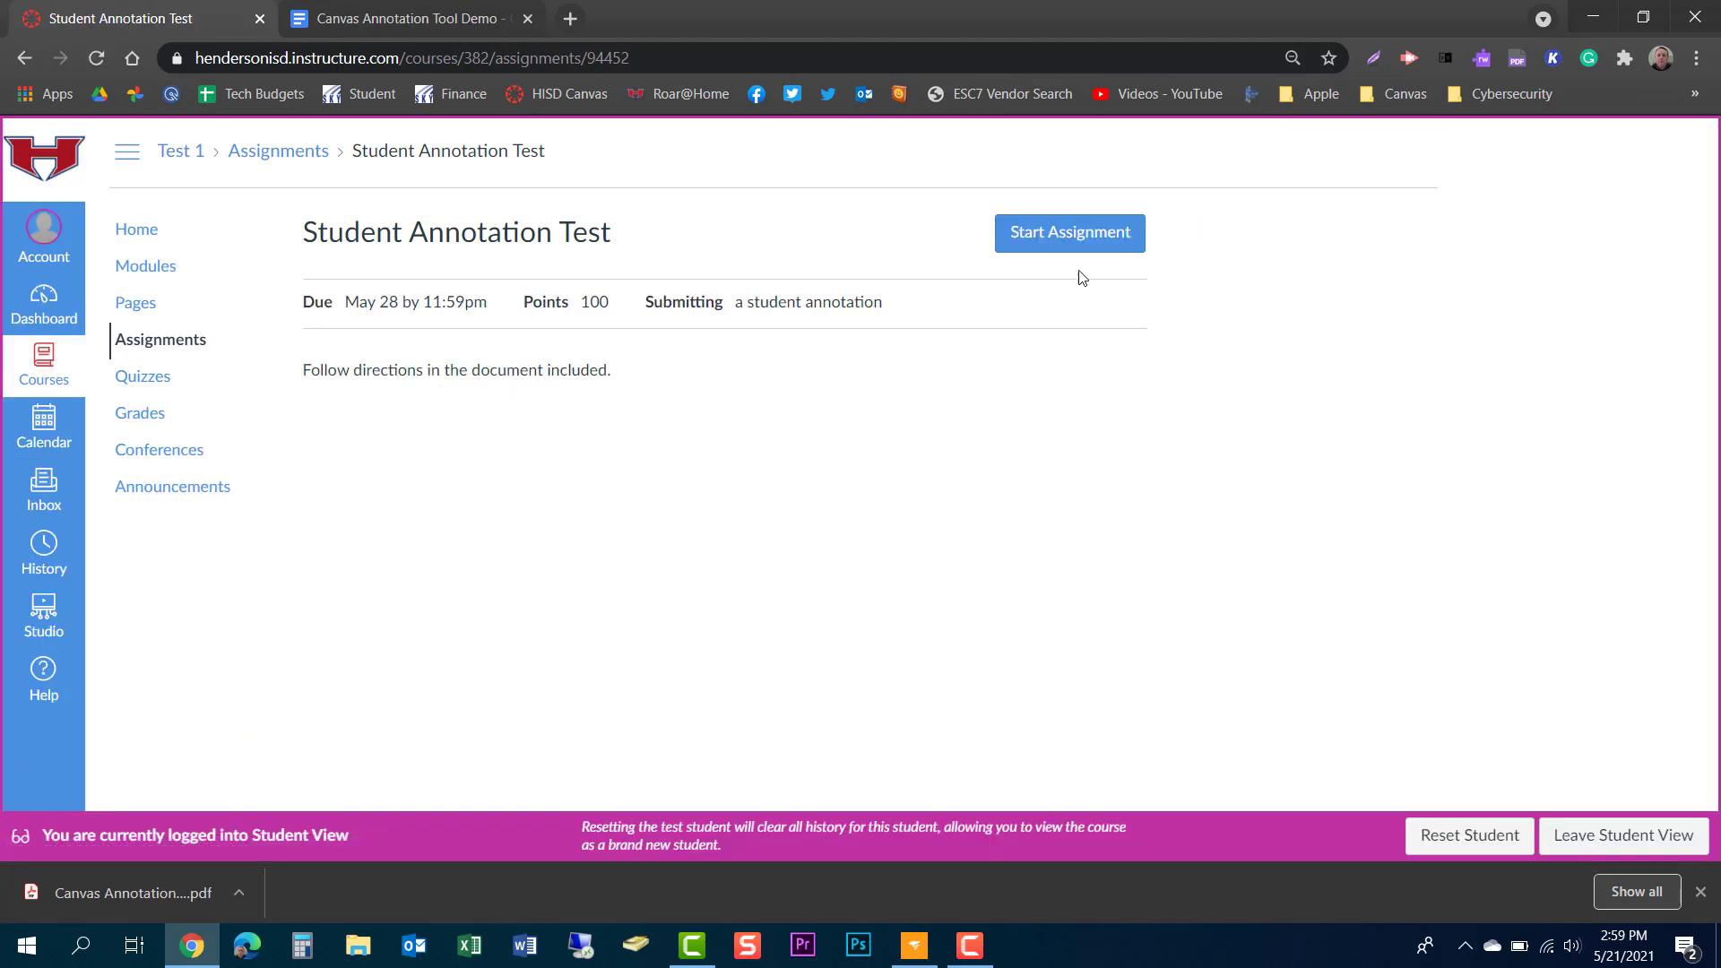
left_click(1063, 235)
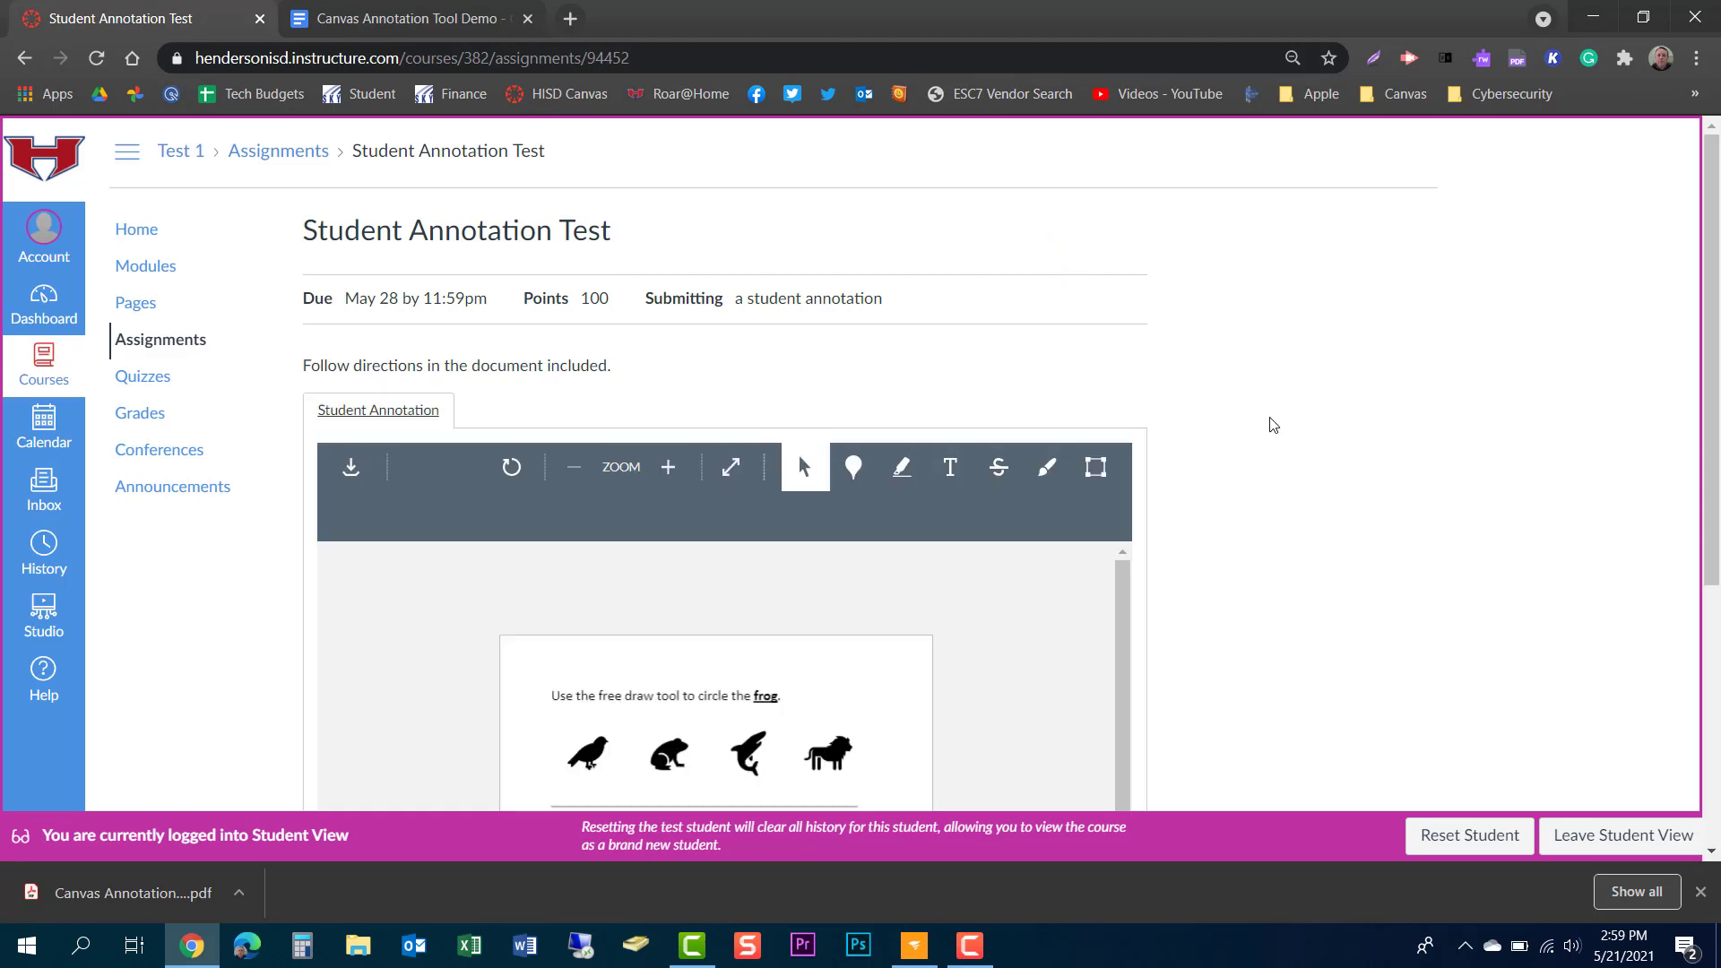
scroll(1271, 424, "down", 1)
scroll(1273, 426, "down", 1)
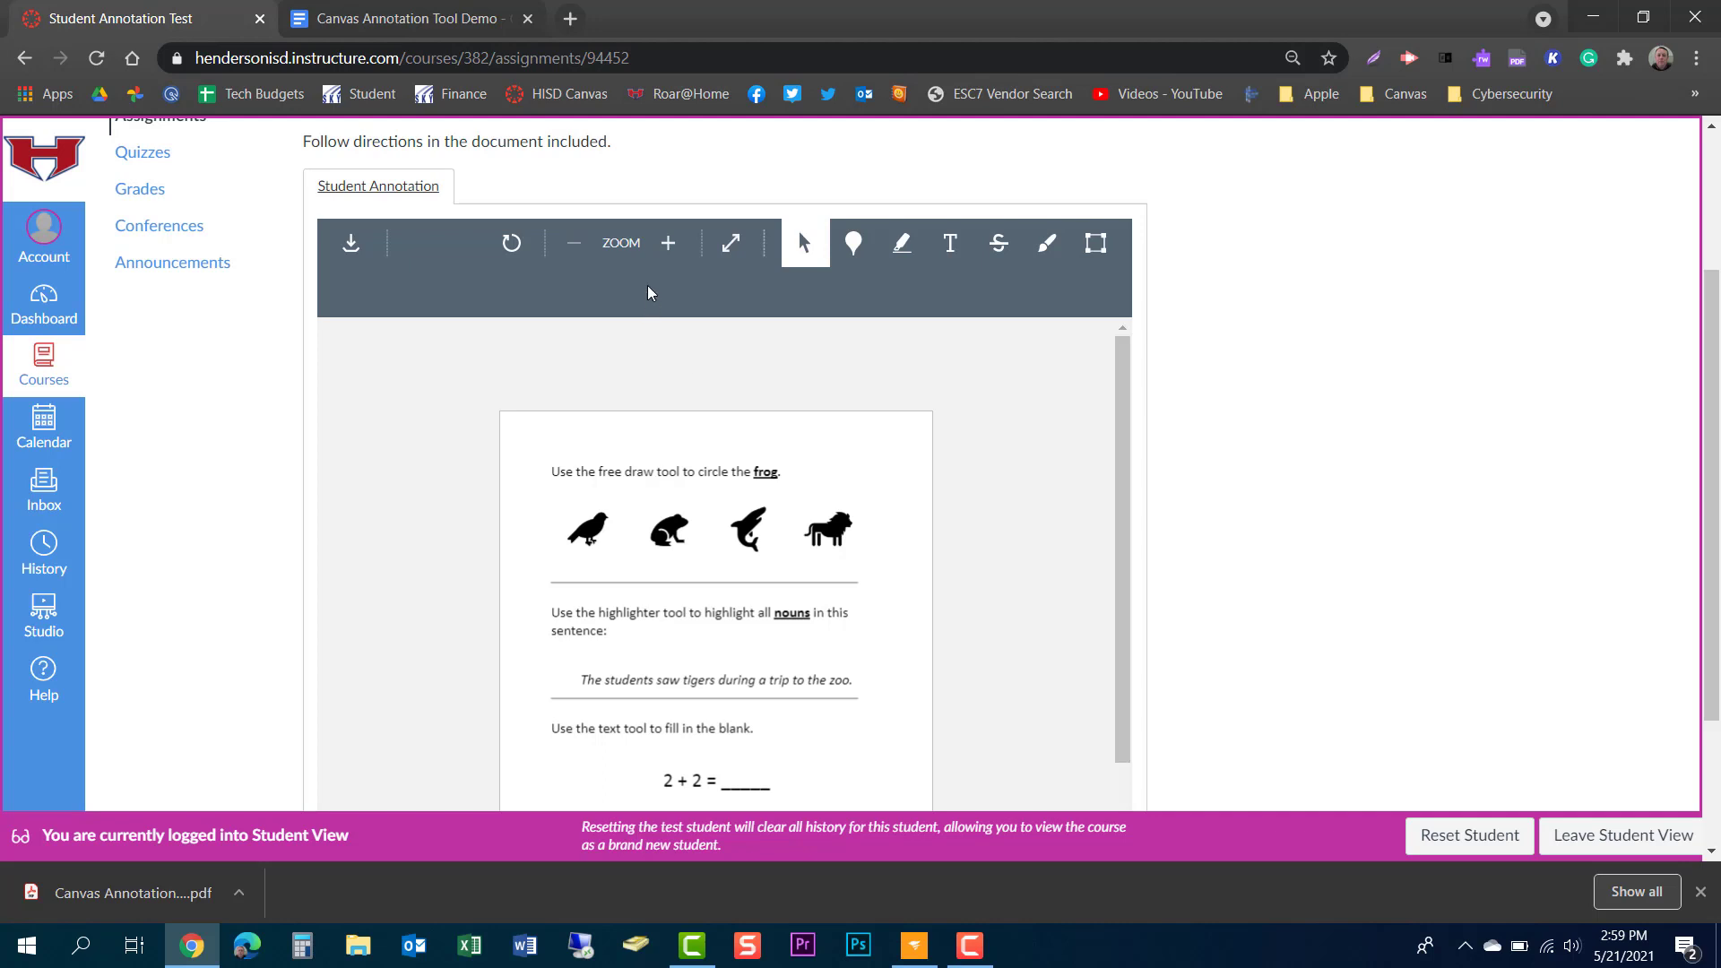
Step: Enlarge the annotation document and expand its viewer to full screen
left_click(668, 243)
left_click(667, 243)
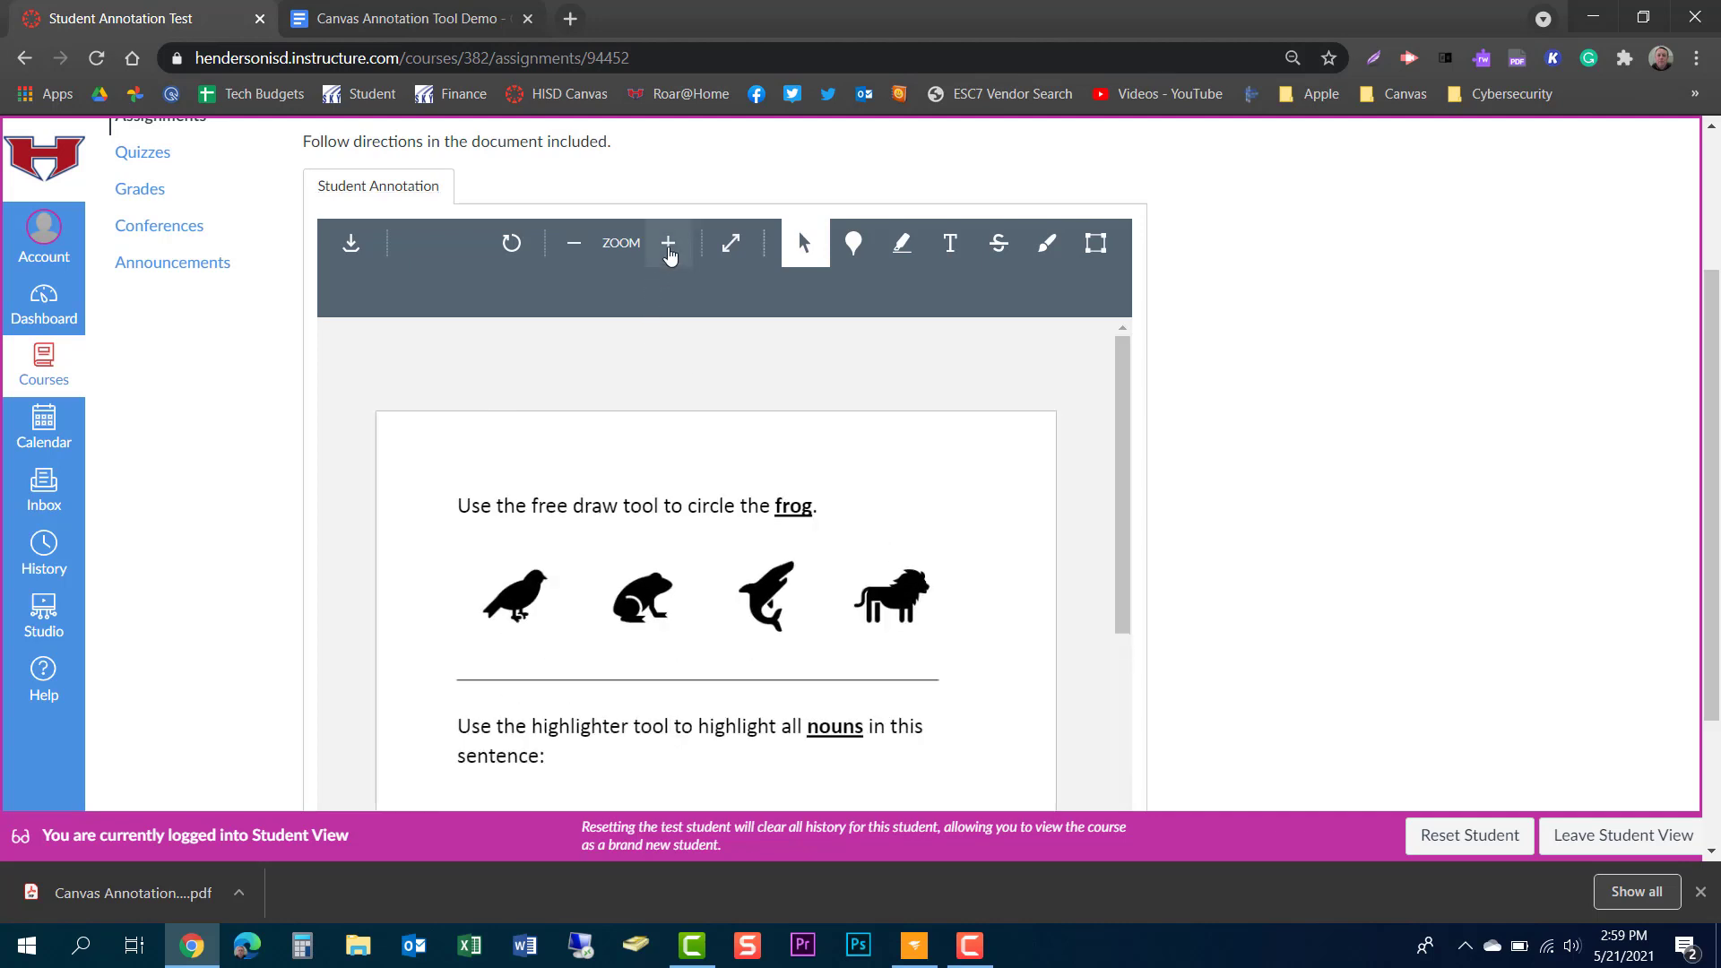
left_click(733, 245)
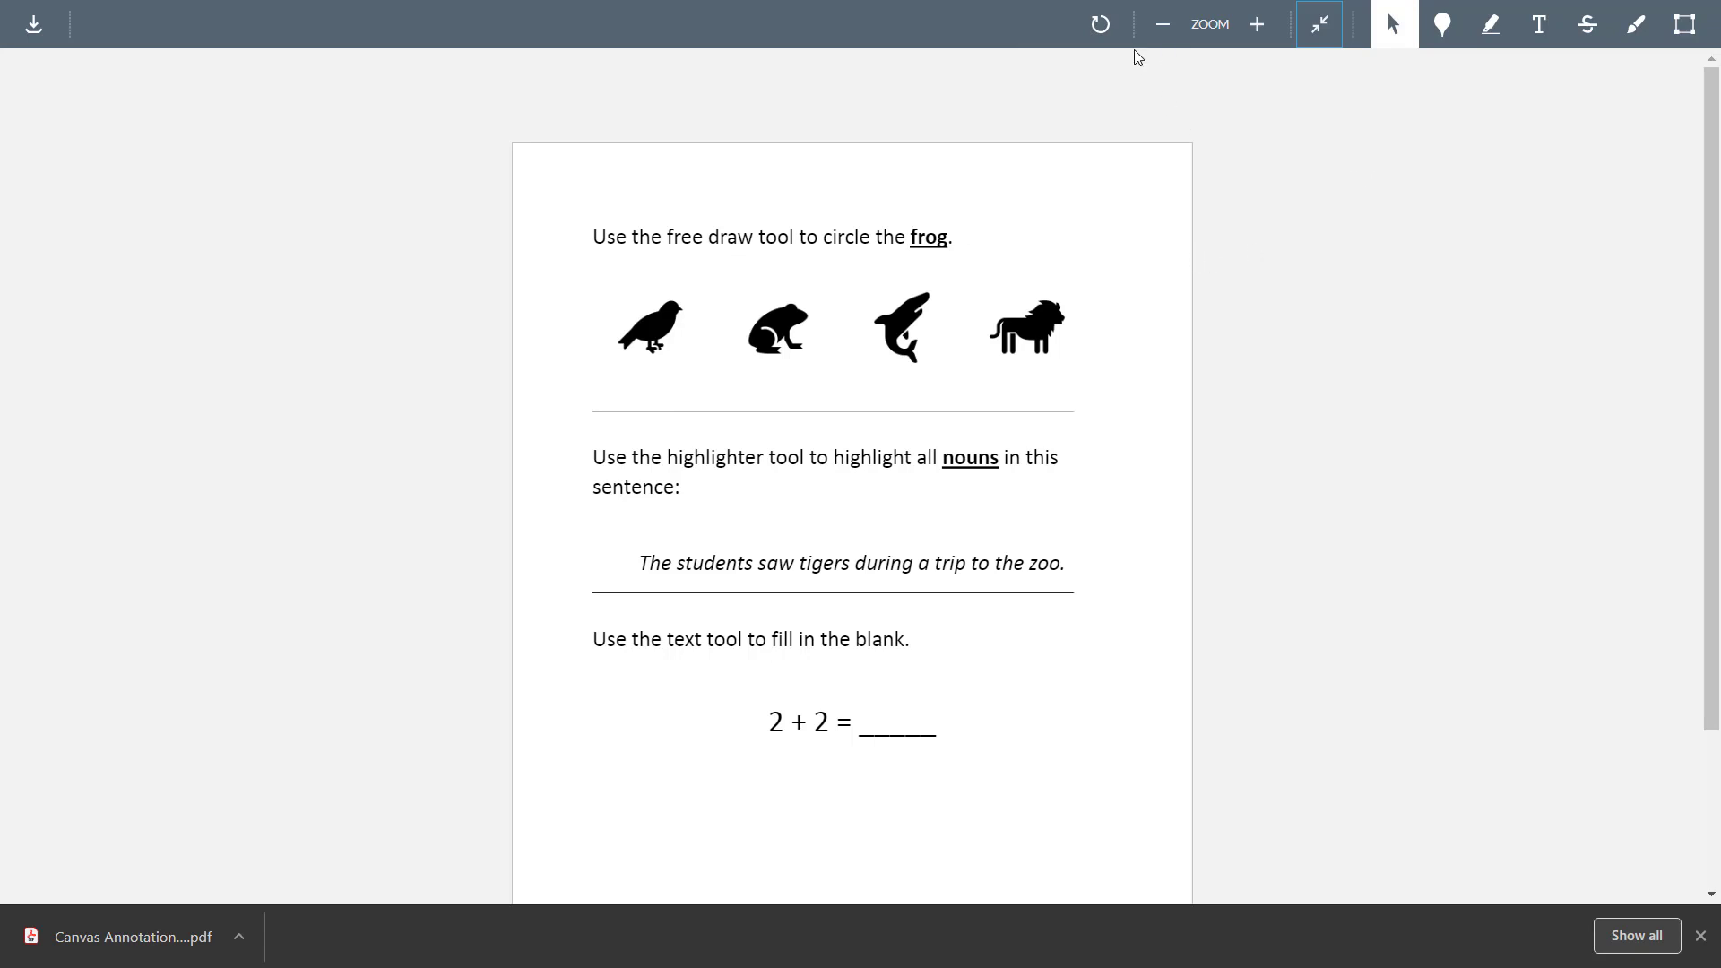
left_click(1258, 25)
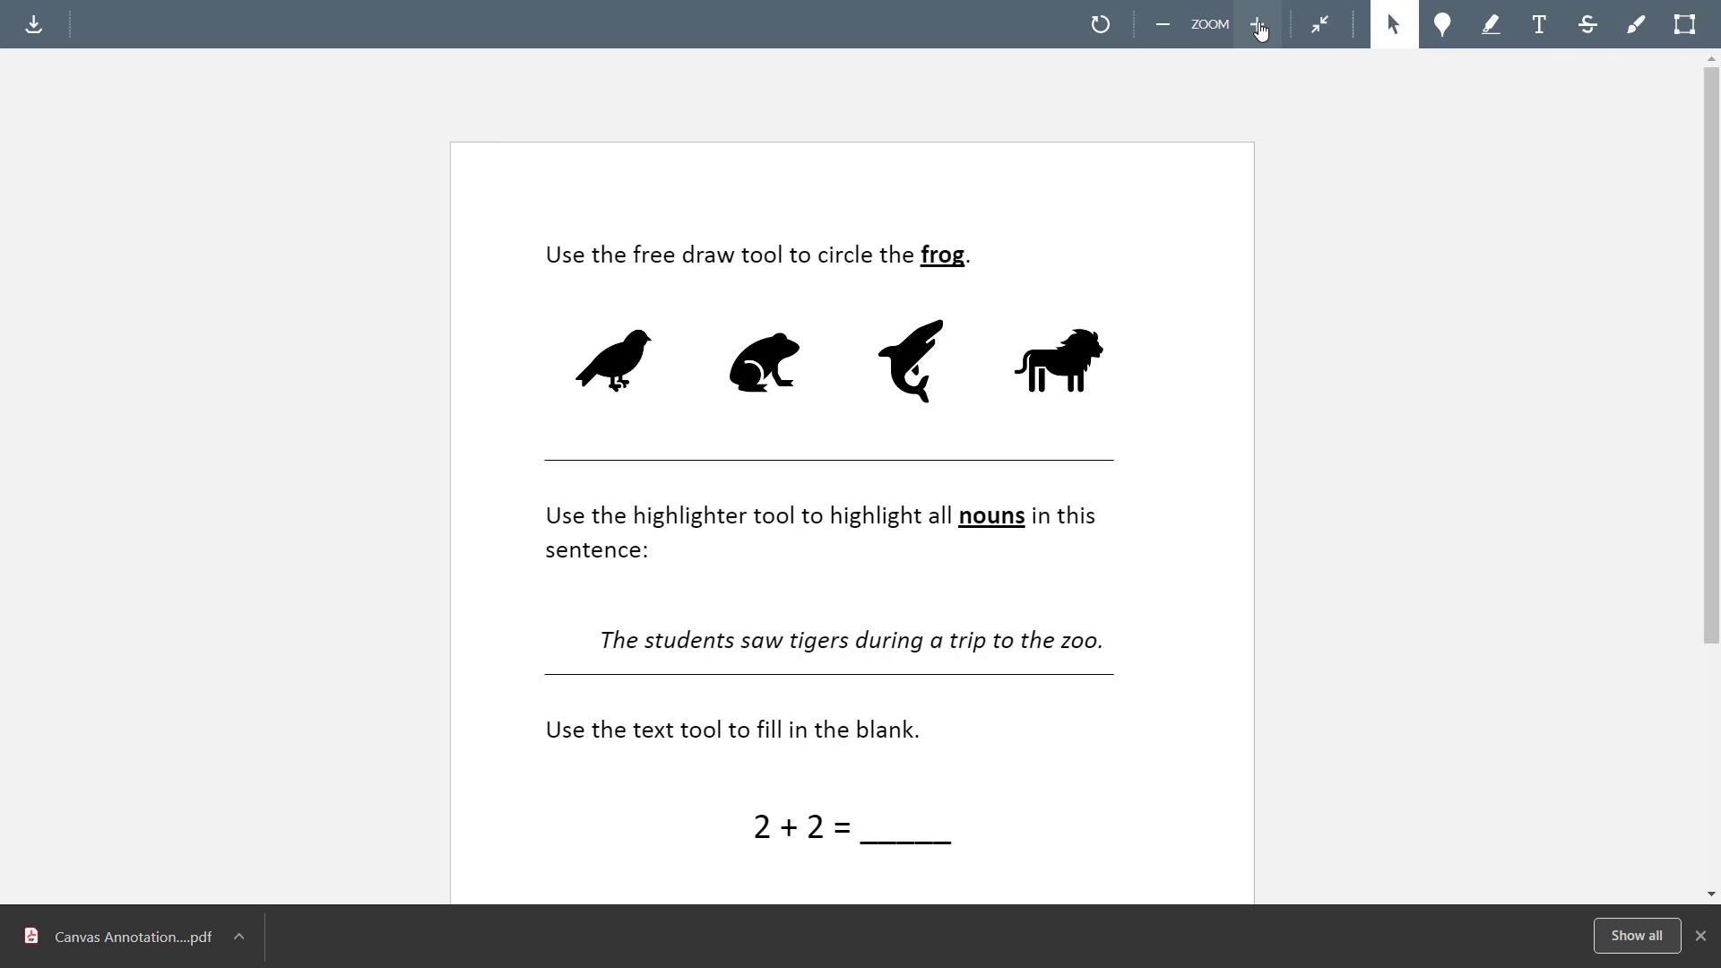
Step: Rotate the document in quarter turns through a full circle until the page is upright again
left_click(1101, 26)
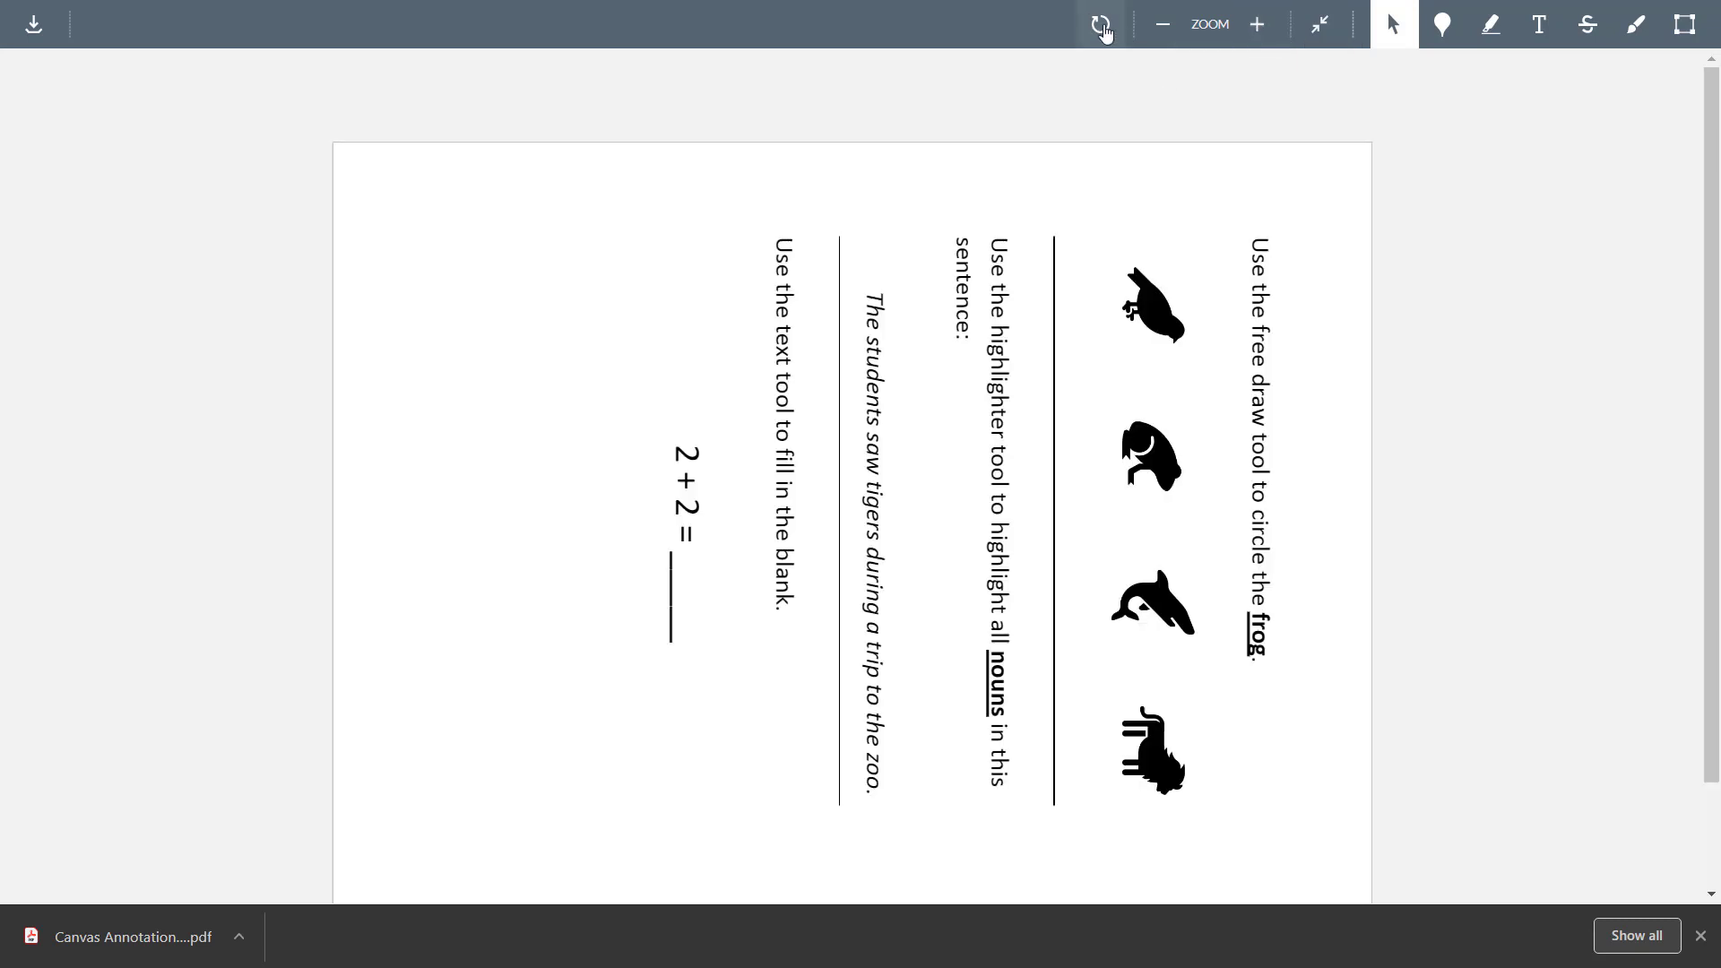
left_click(1101, 26)
left_click(1101, 26)
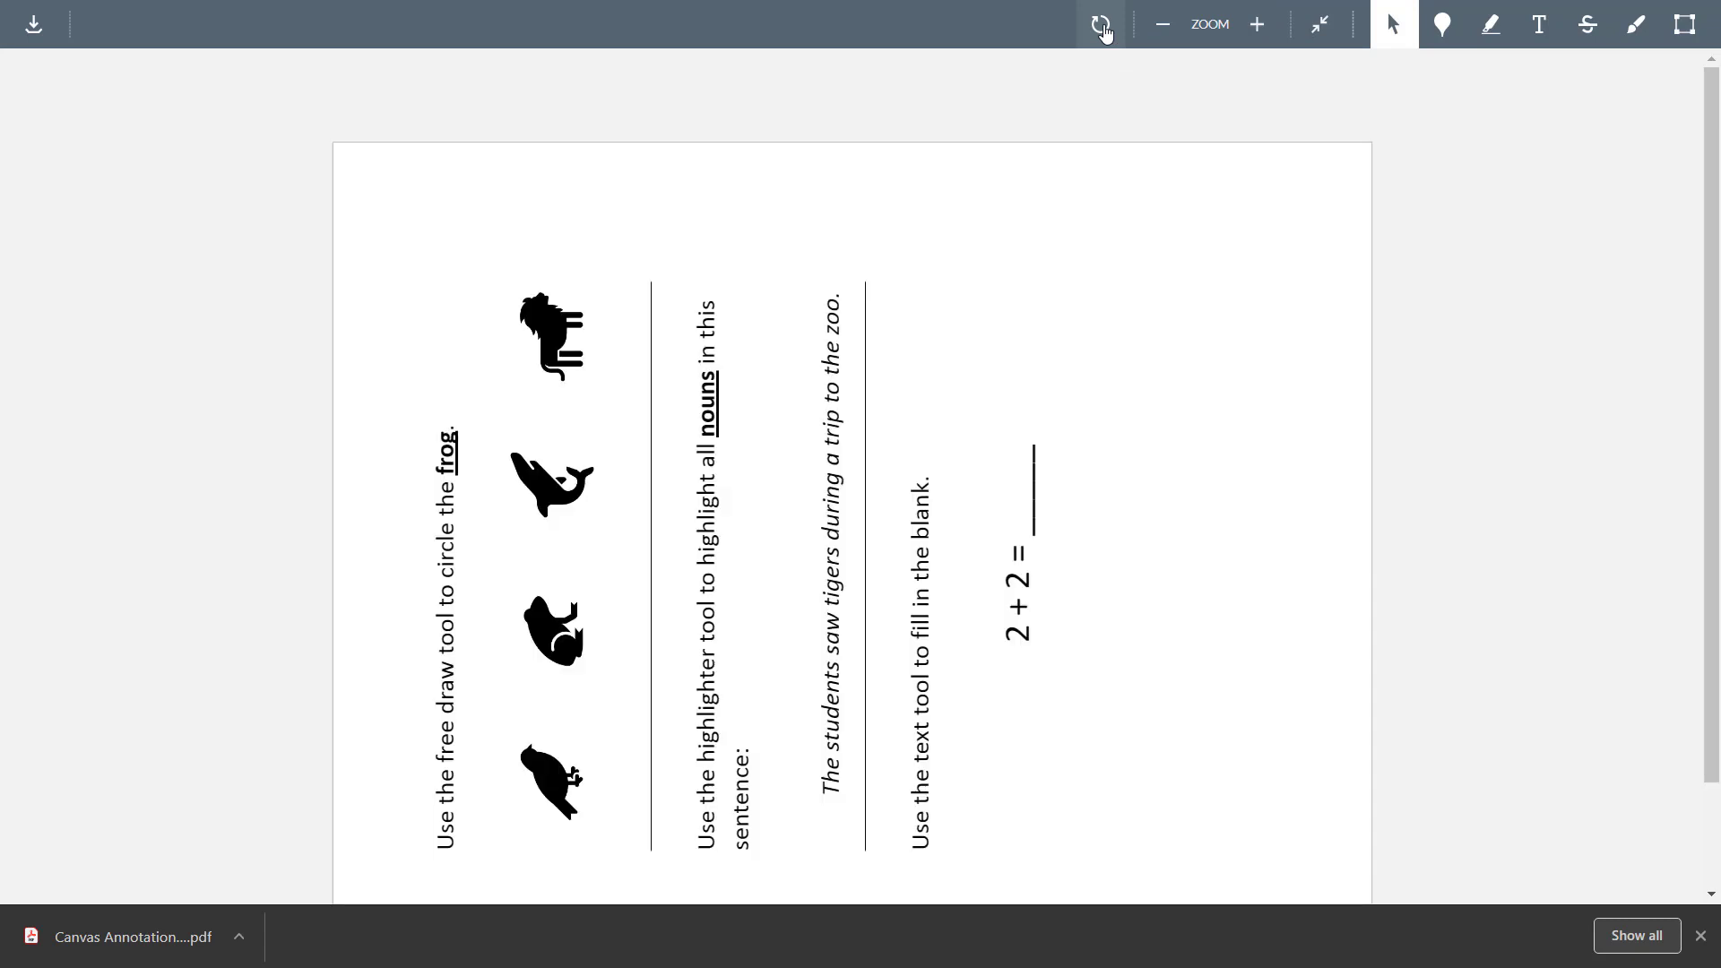
left_click(1101, 26)
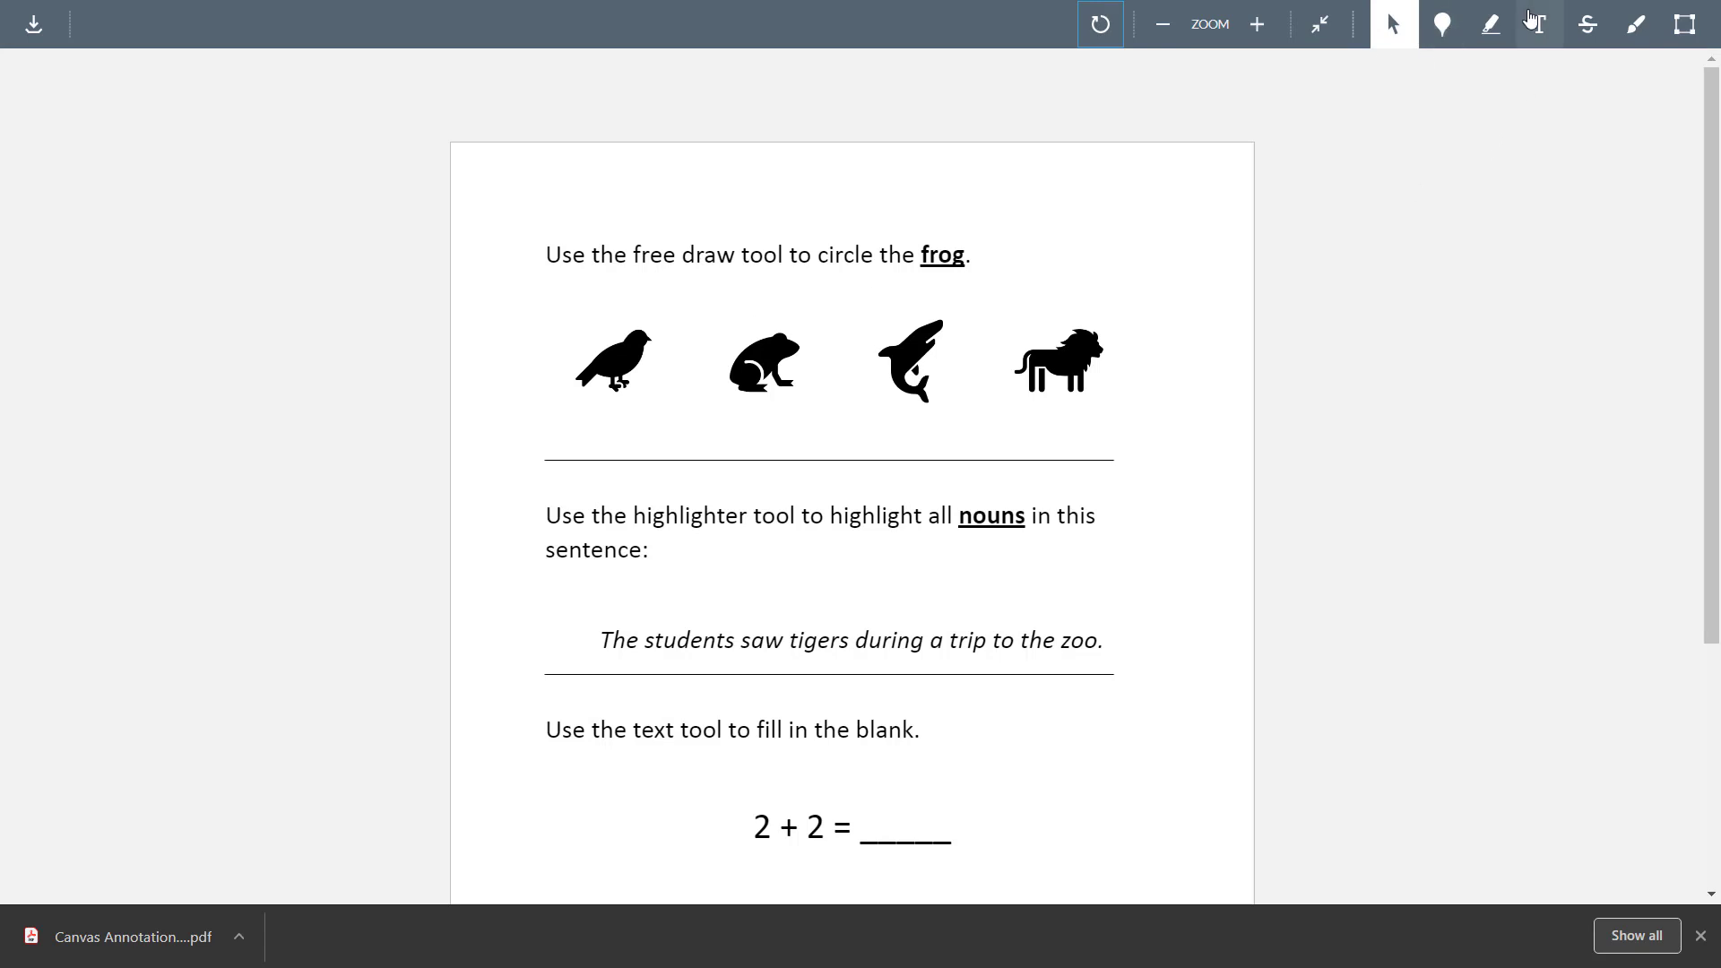
Step: Place a red point annotation at the top of the frog picture
left_click(1452, 27)
left_click(1446, 26)
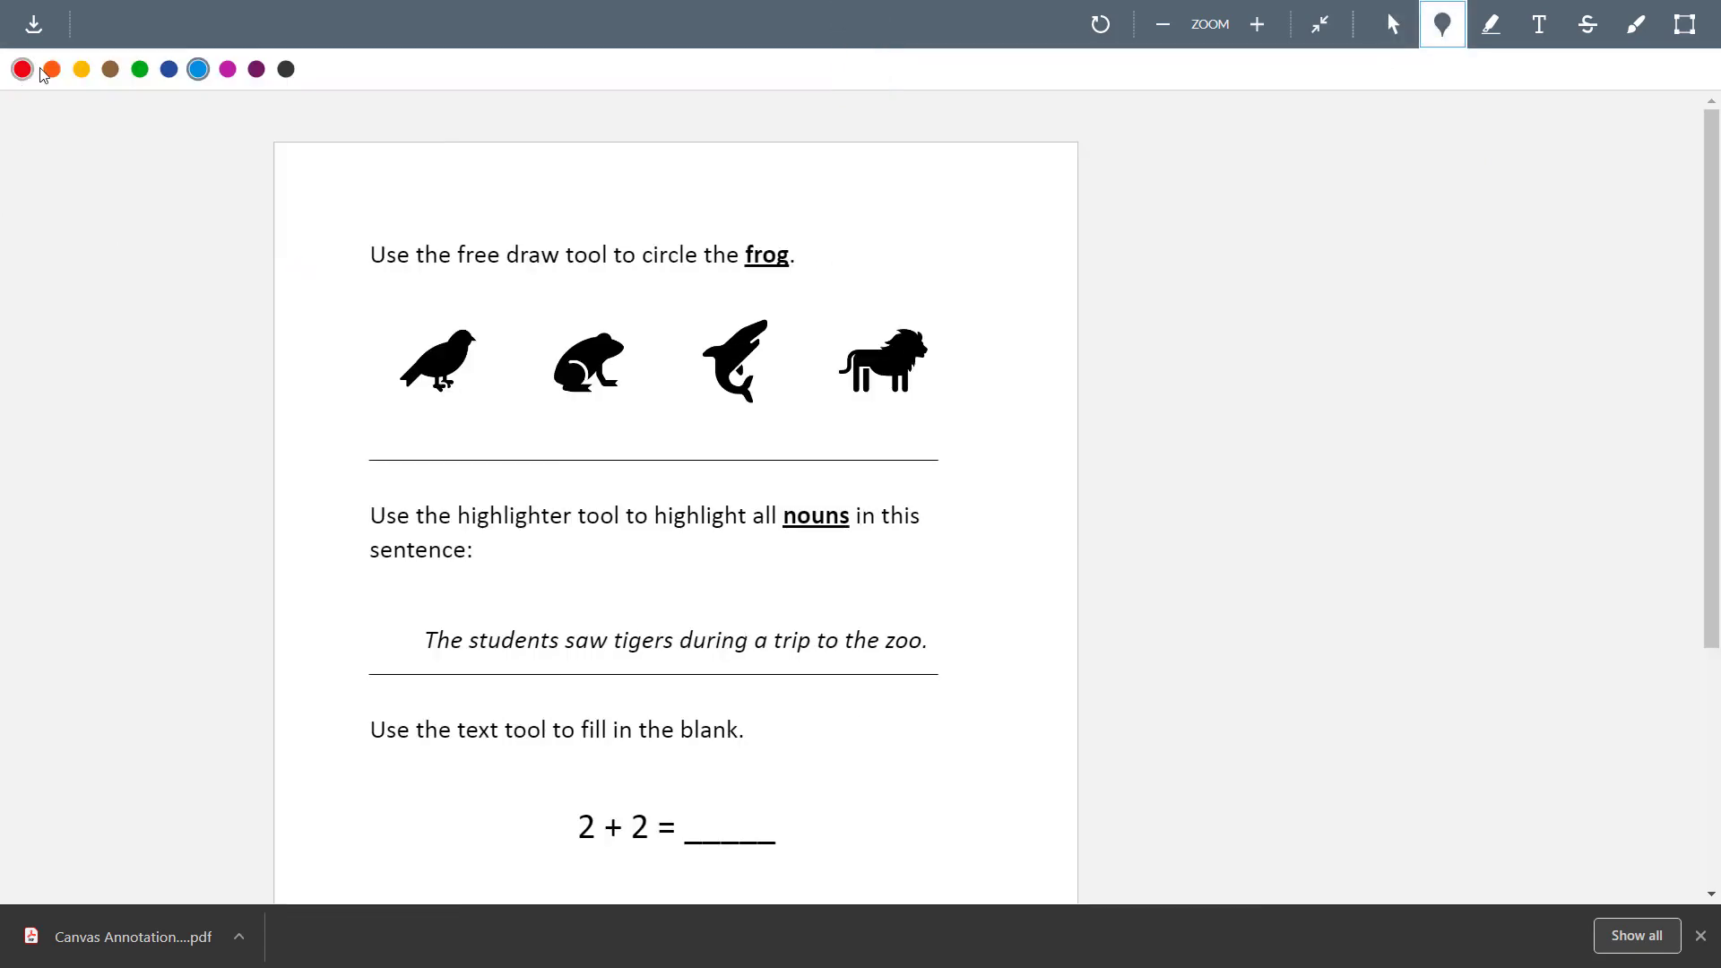
left_click(22, 69)
left_click(586, 335)
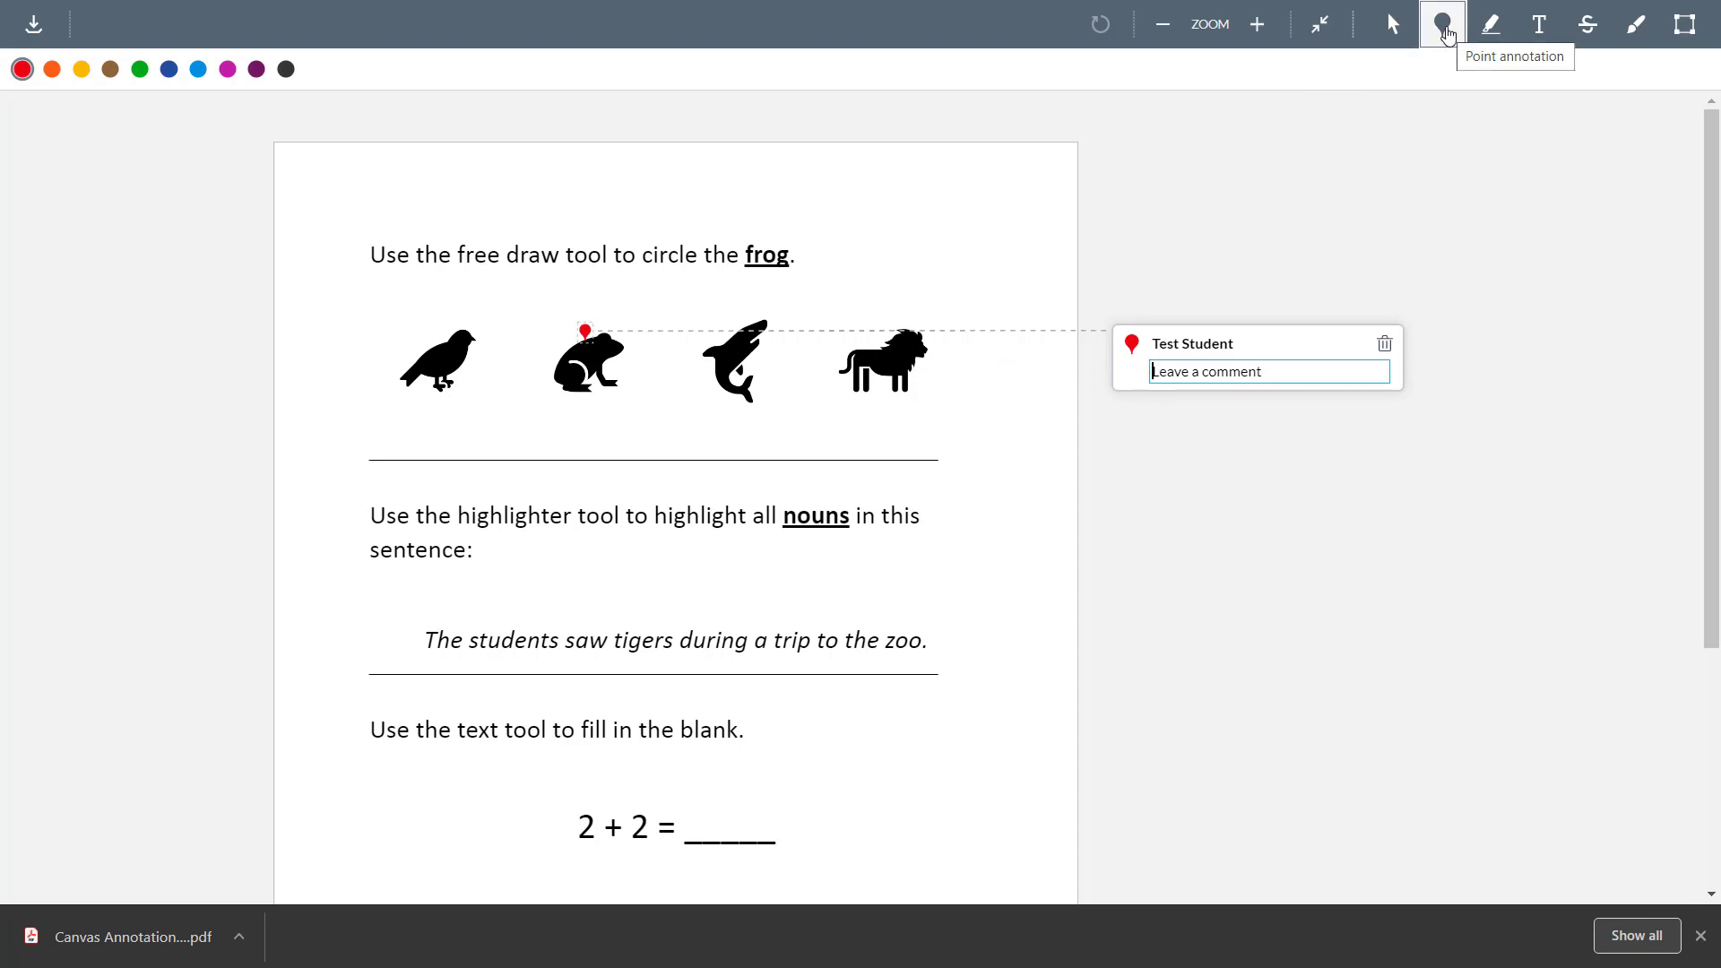
Step: Delete the red point annotation from the frog picture
left_click(1383, 347)
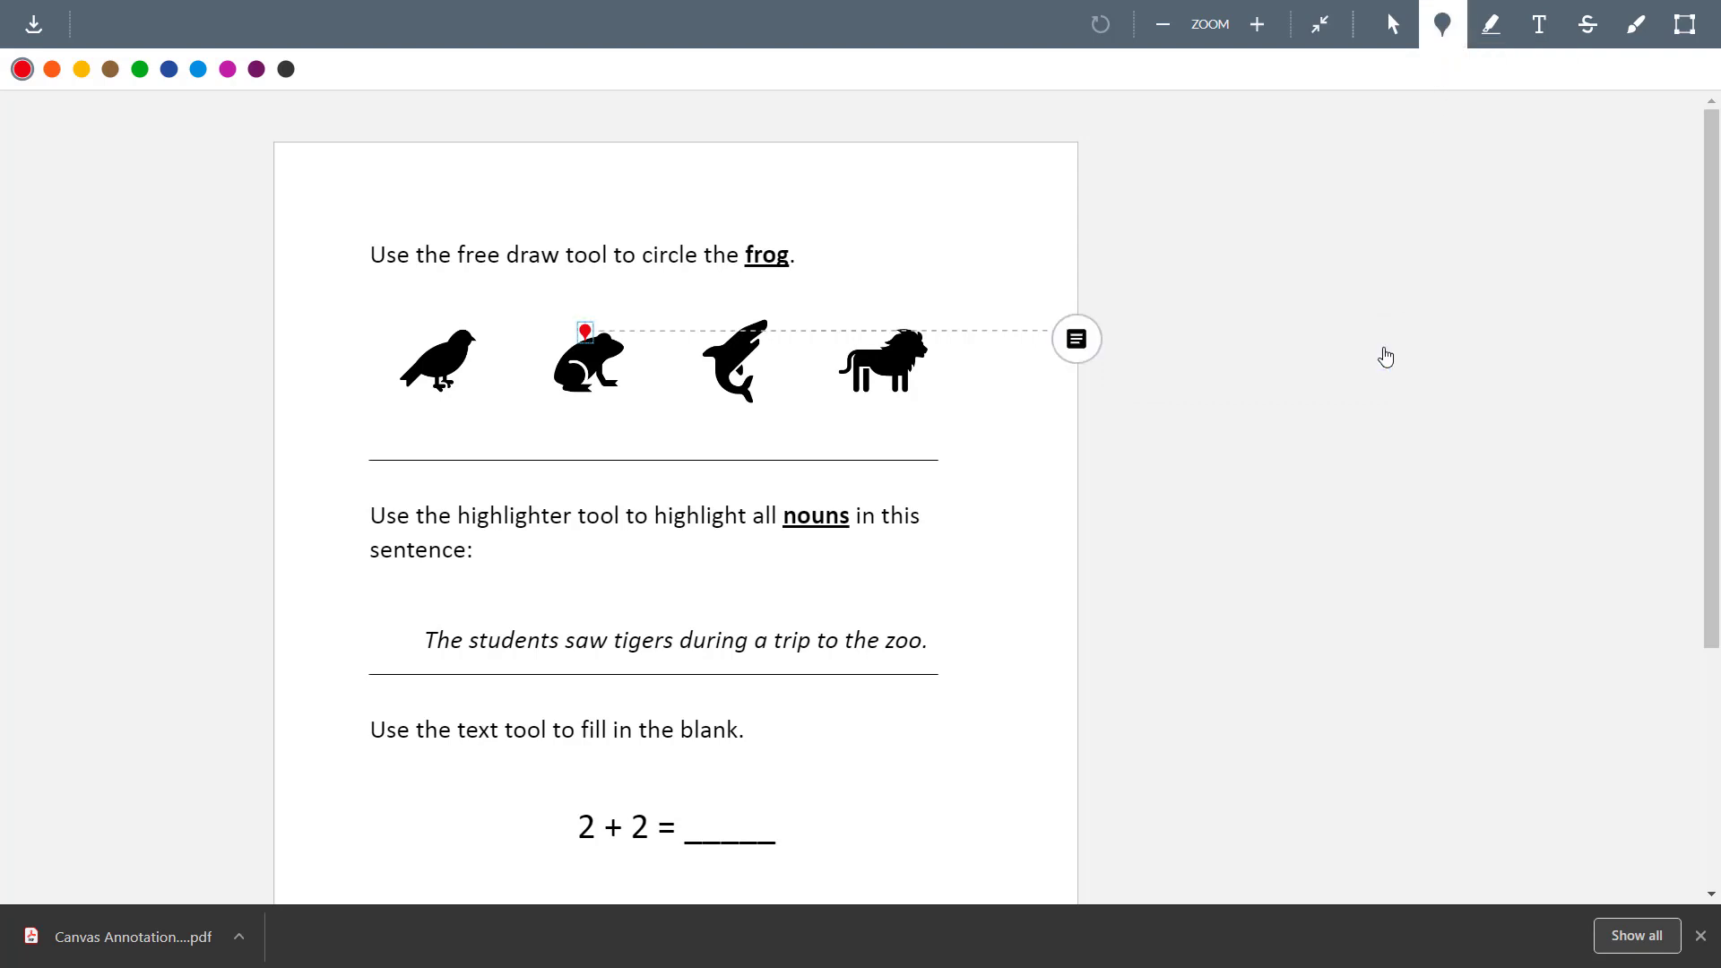
left_click(594, 307)
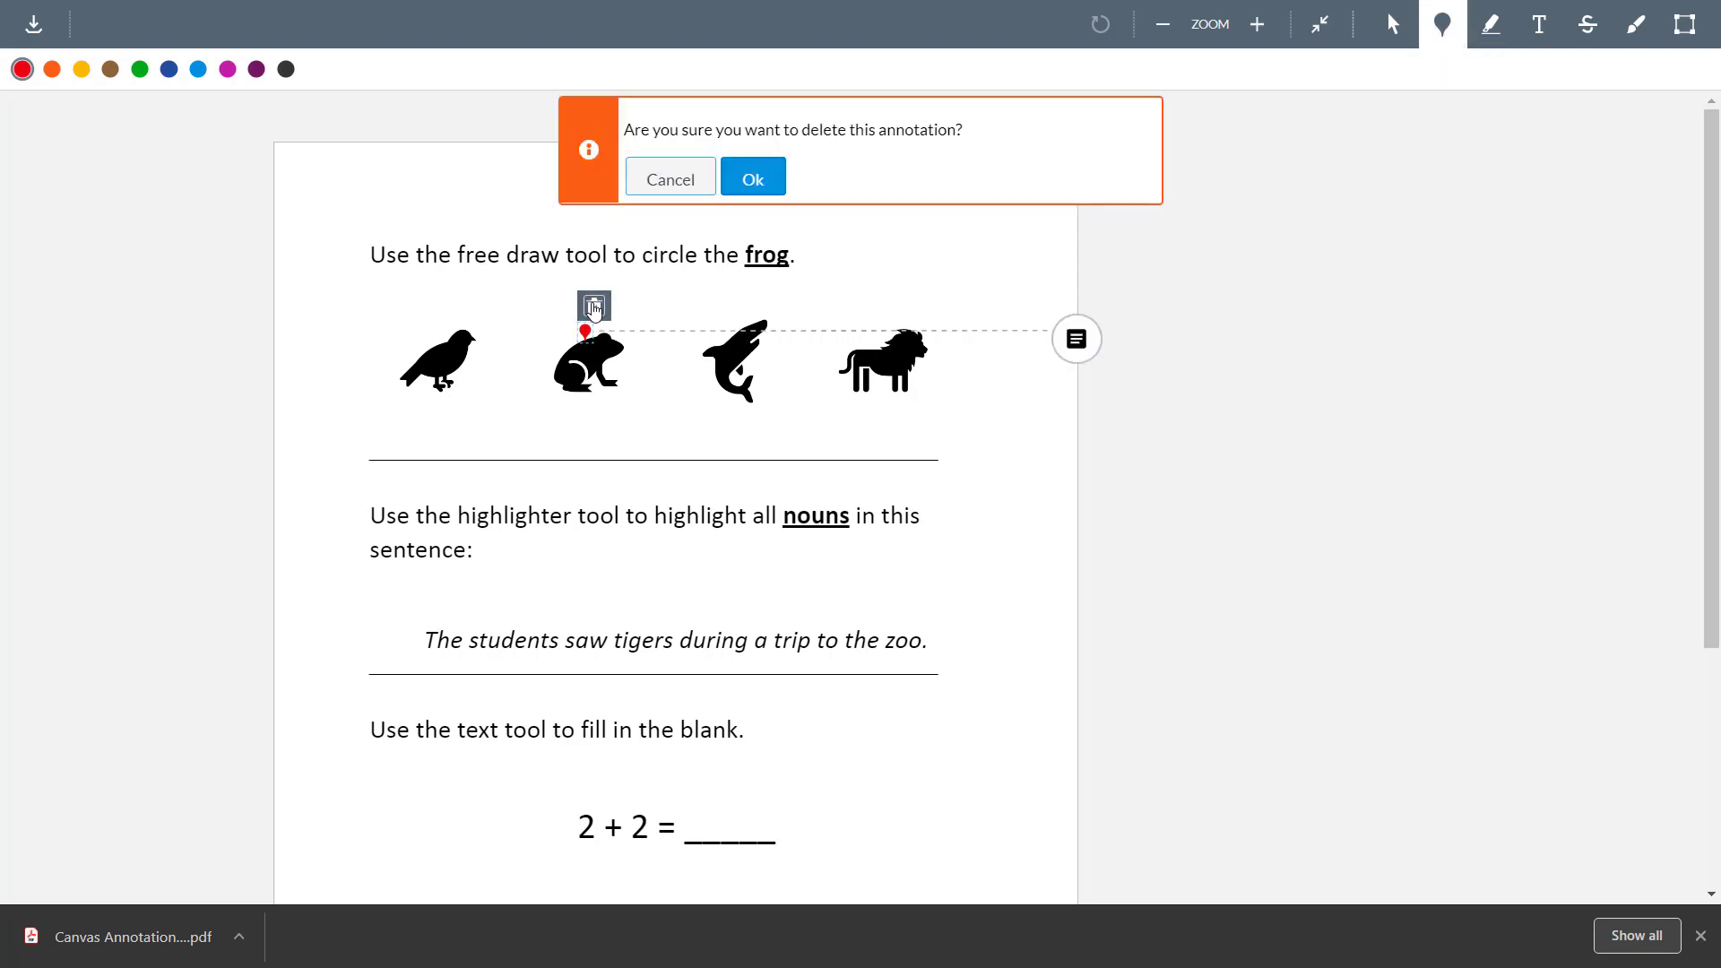
left_click(753, 176)
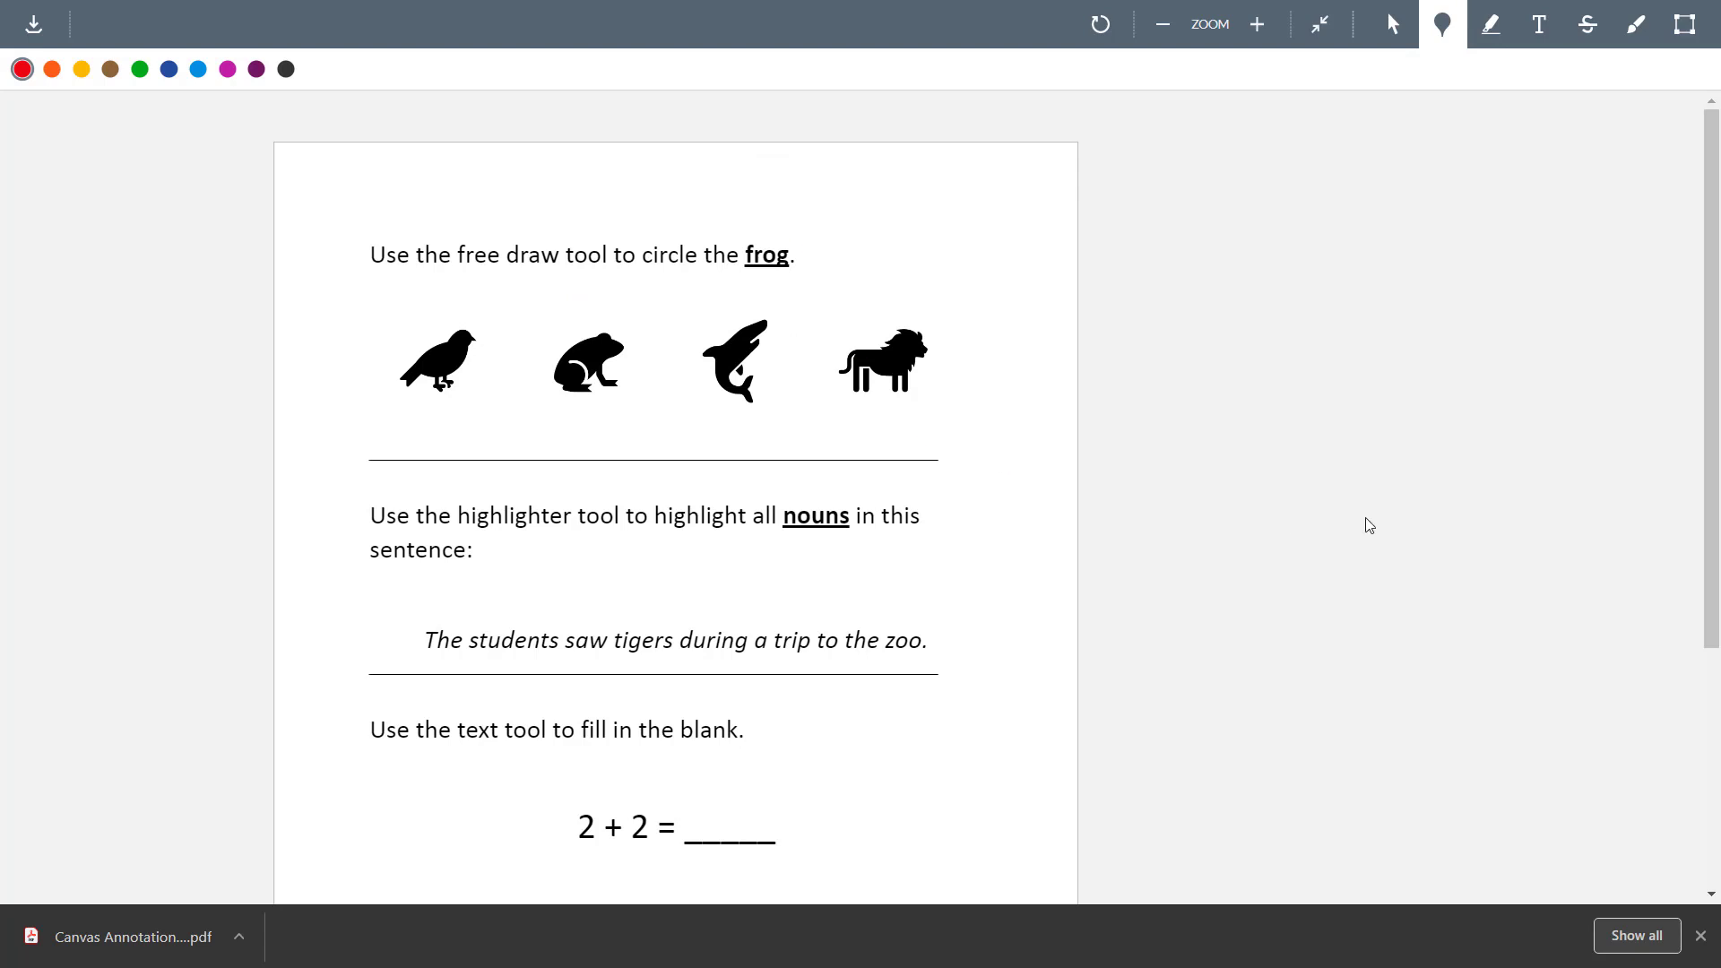
Step: Highlight "draw tool" in yellow in the first instruction and open the highlight's comment field
left_click(1494, 30)
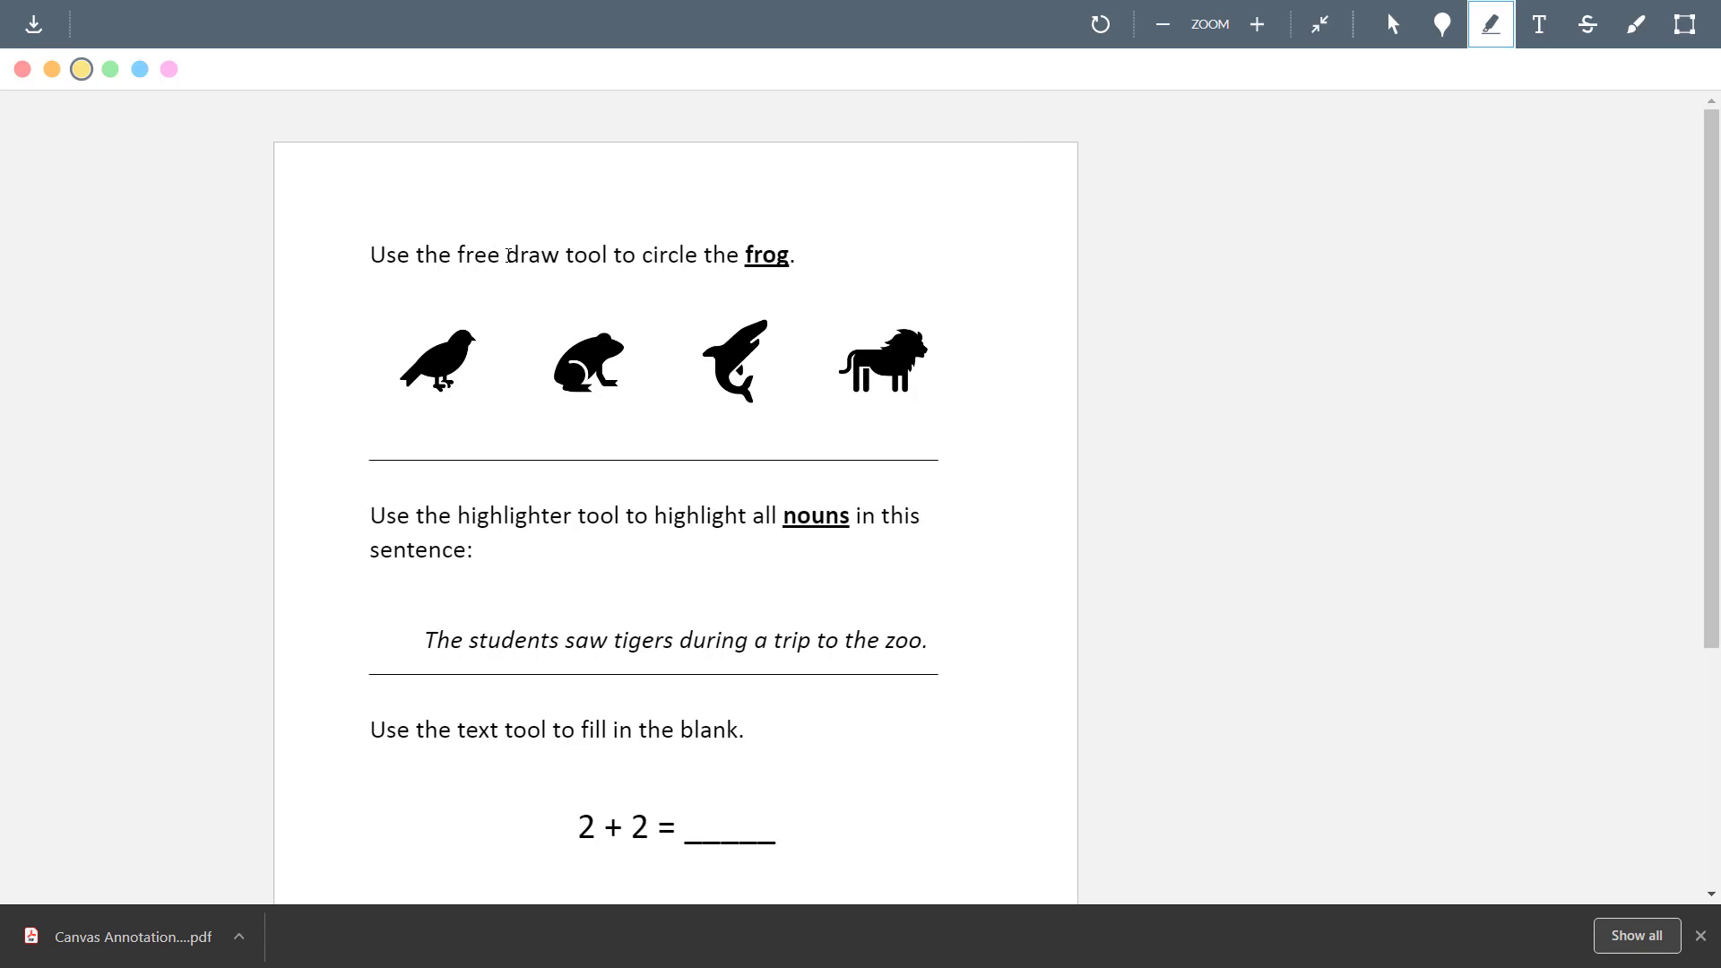
left_click_drag(508, 256, 610, 261)
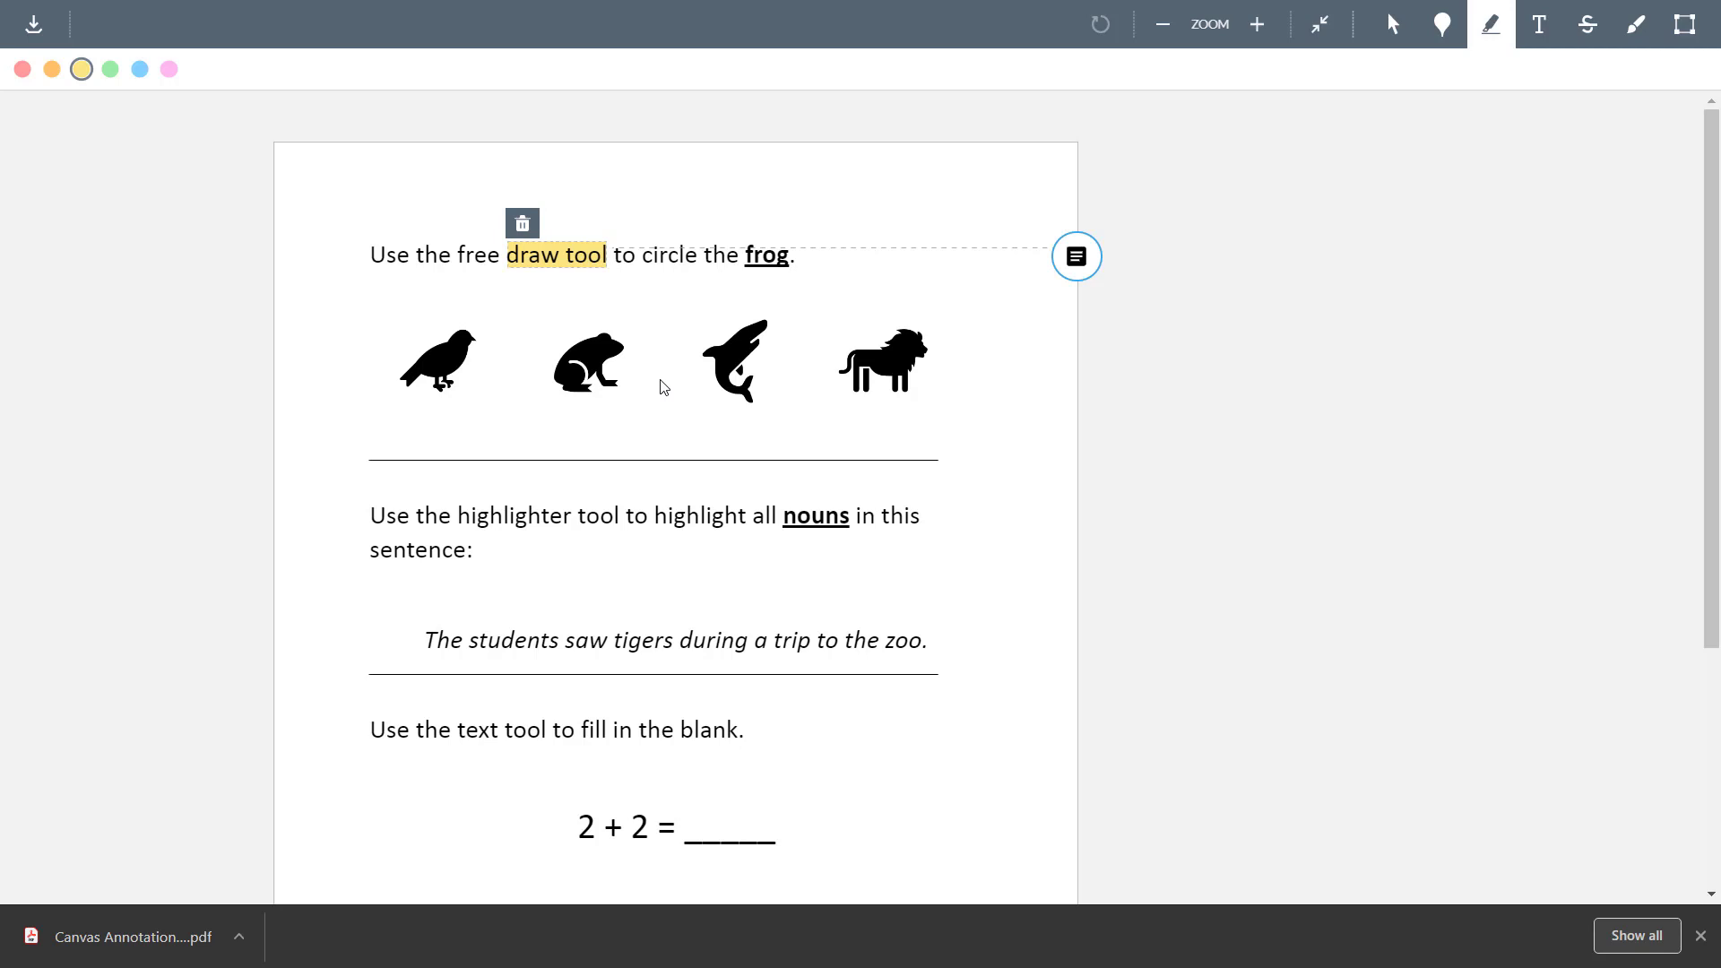
left_click(1079, 261)
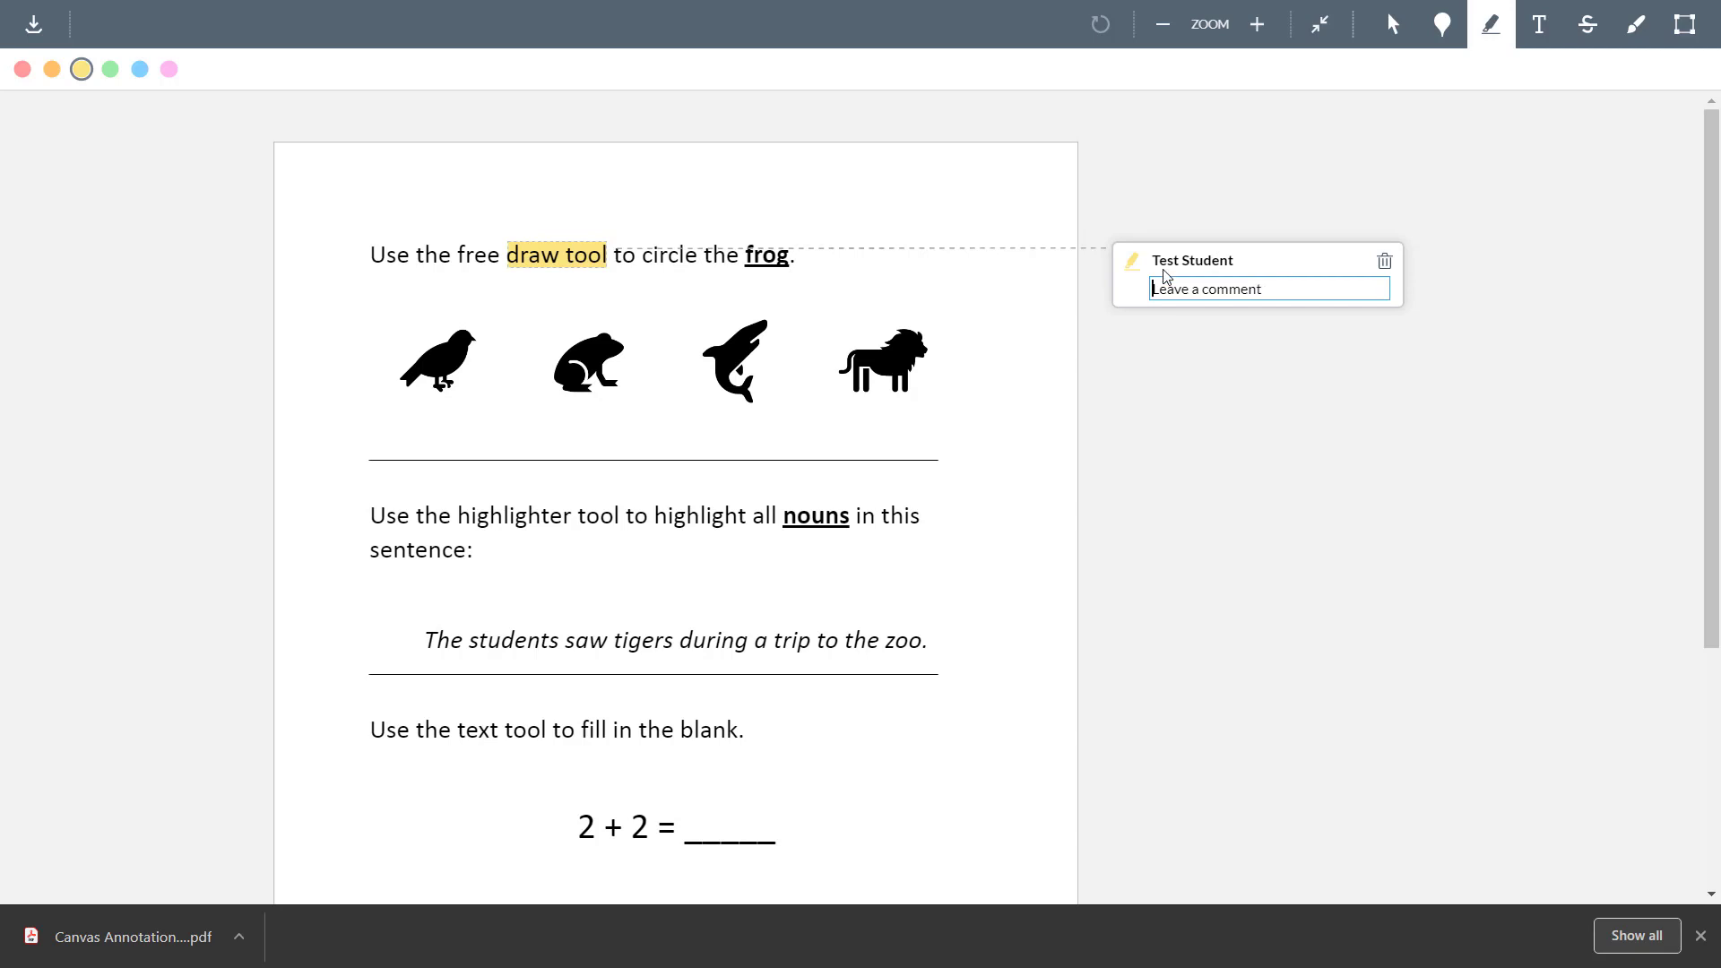
Step: Delete the yellow highlight from "draw tool" in the first instruction
left_click(1384, 262)
left_click(536, 227)
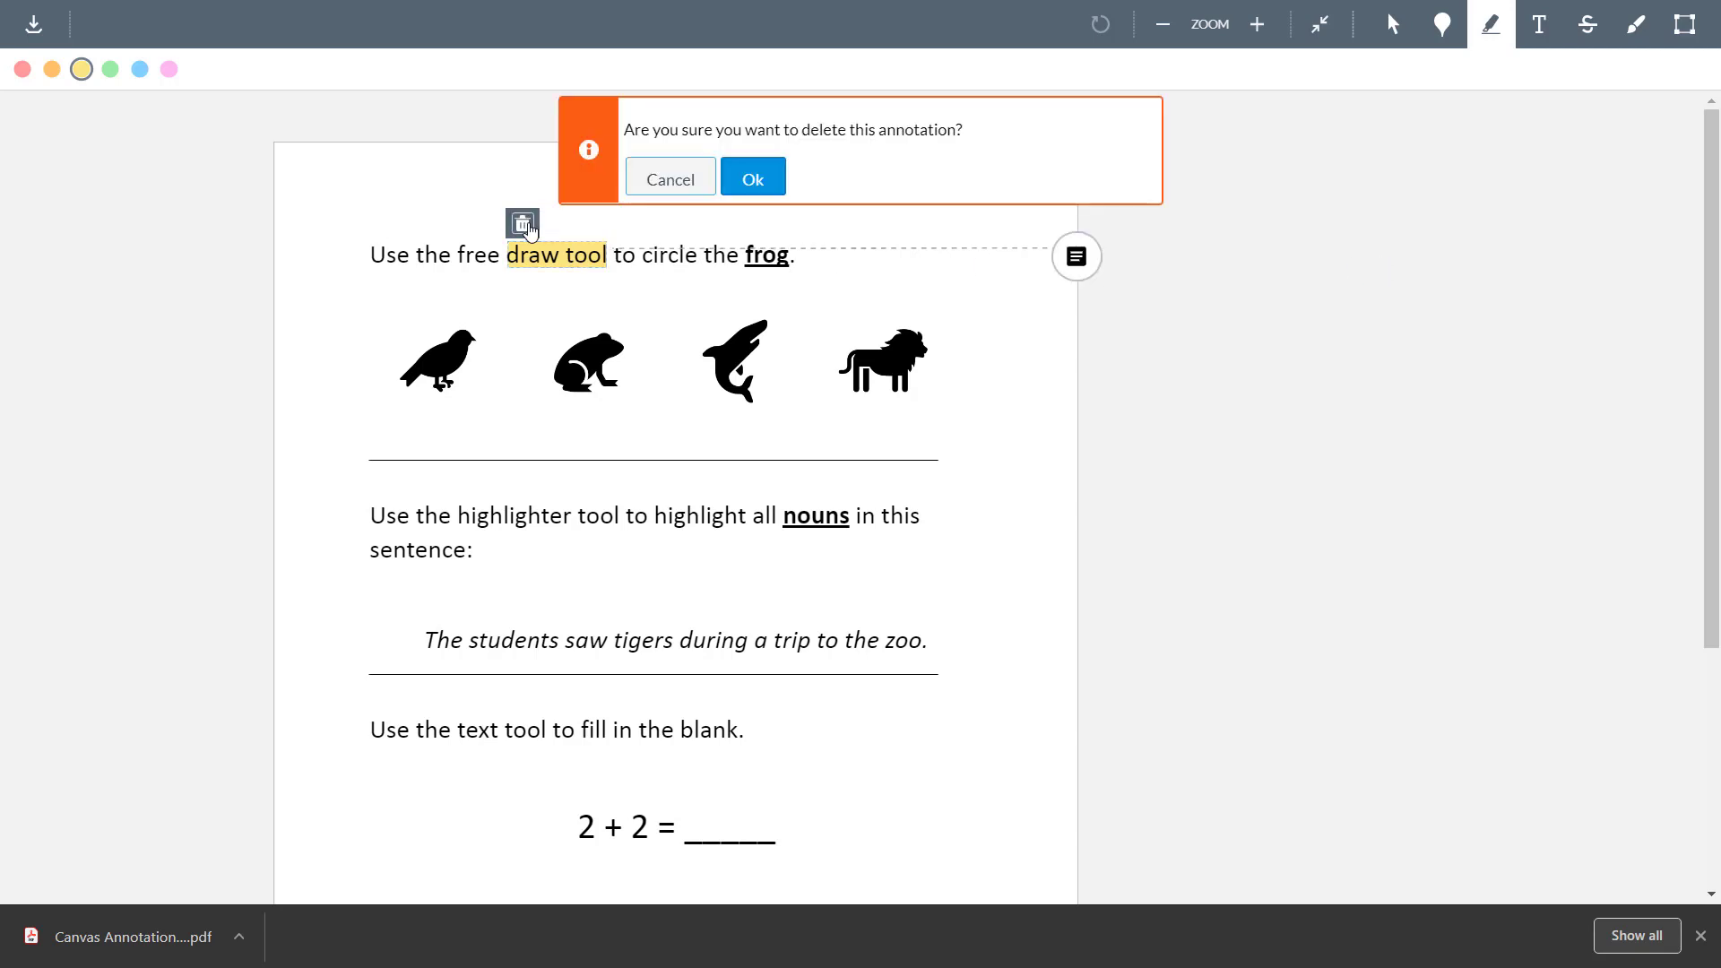
left_click(749, 176)
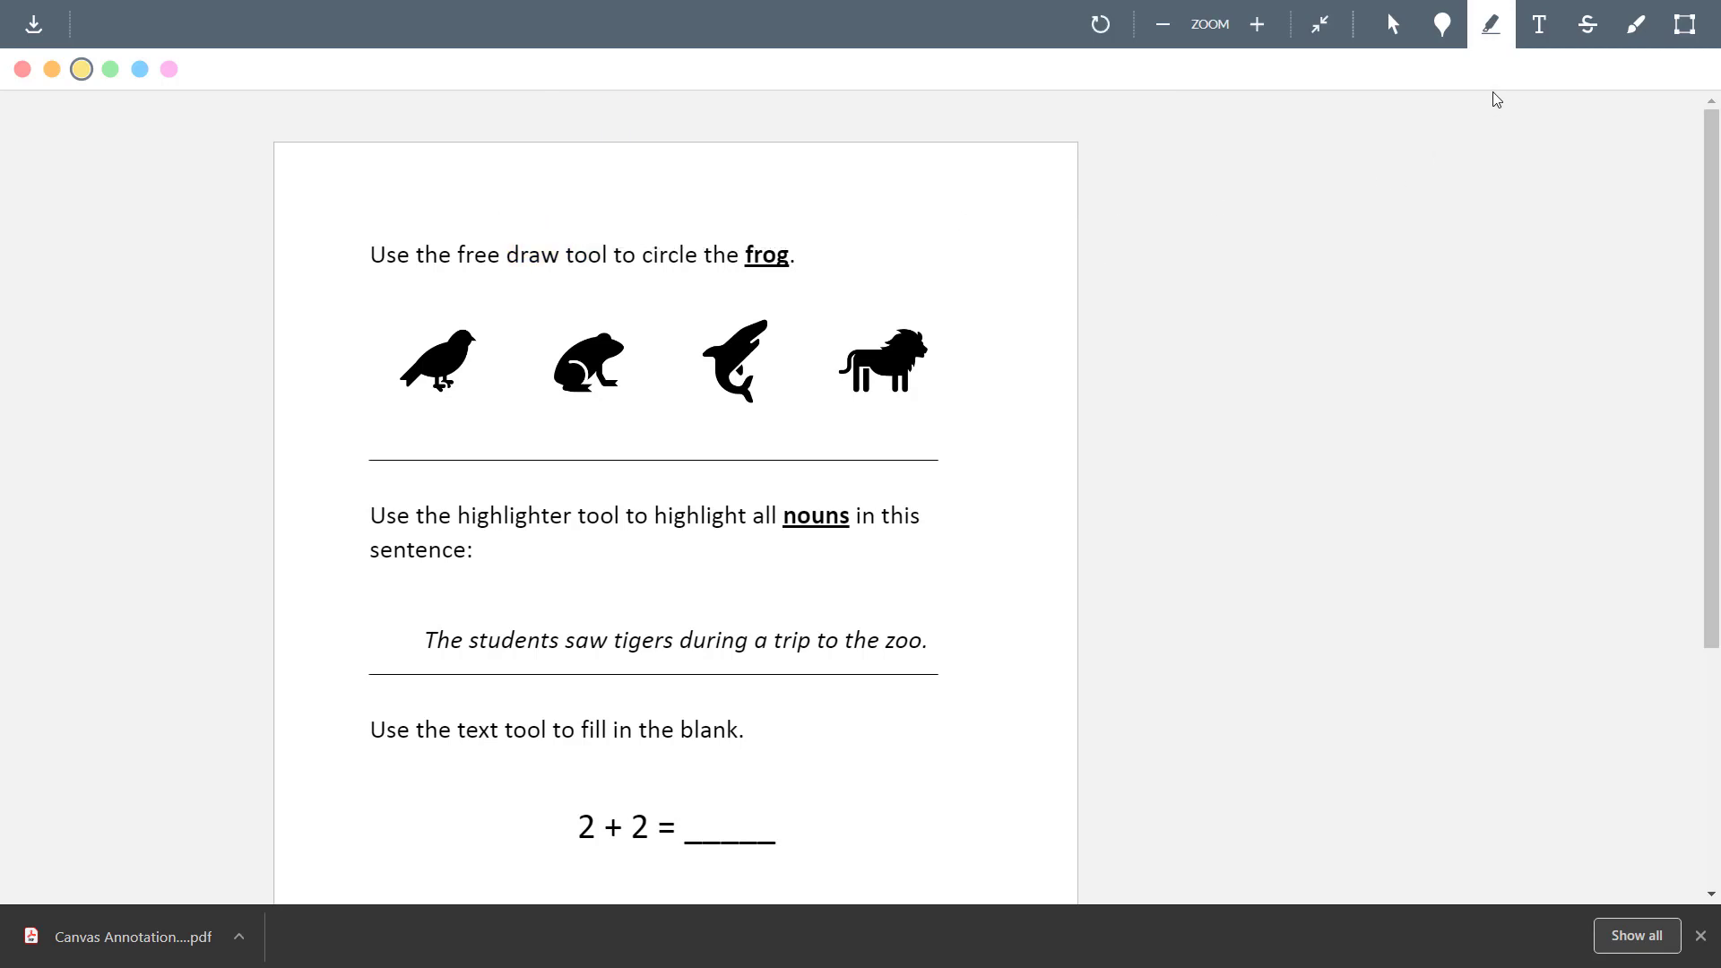
Step: Add the text answer 4 on the blank of "2 + 2 =" and set it to the largest text size
left_click(1540, 32)
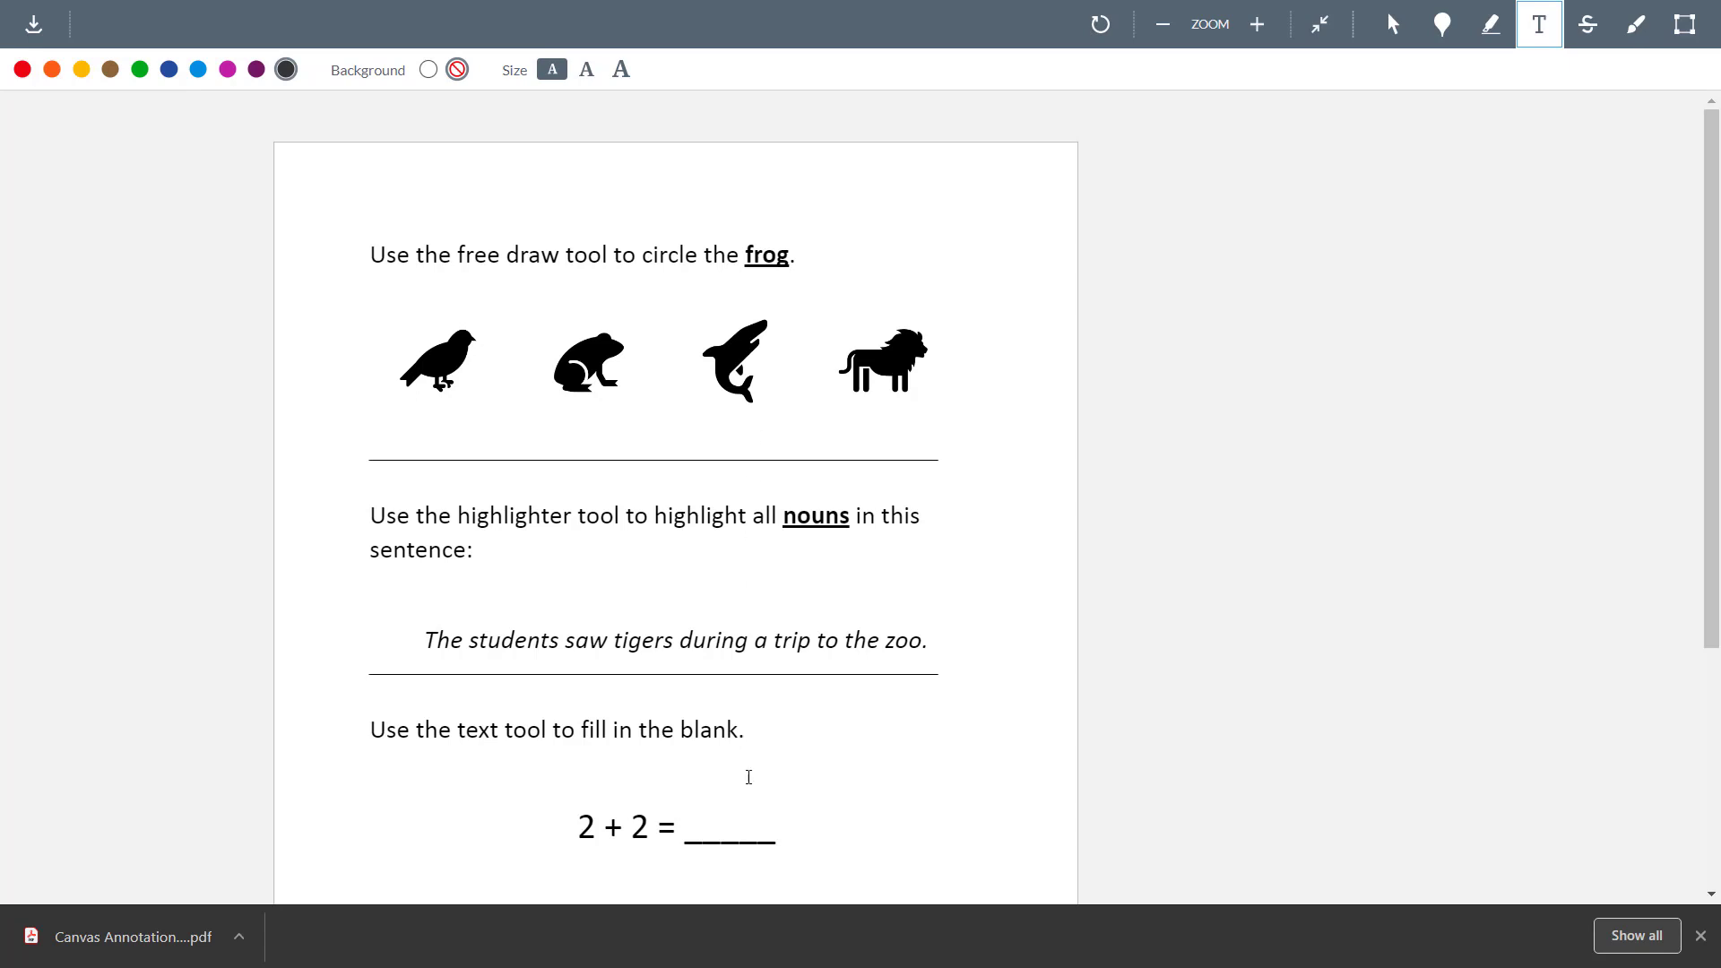
left_click(713, 822)
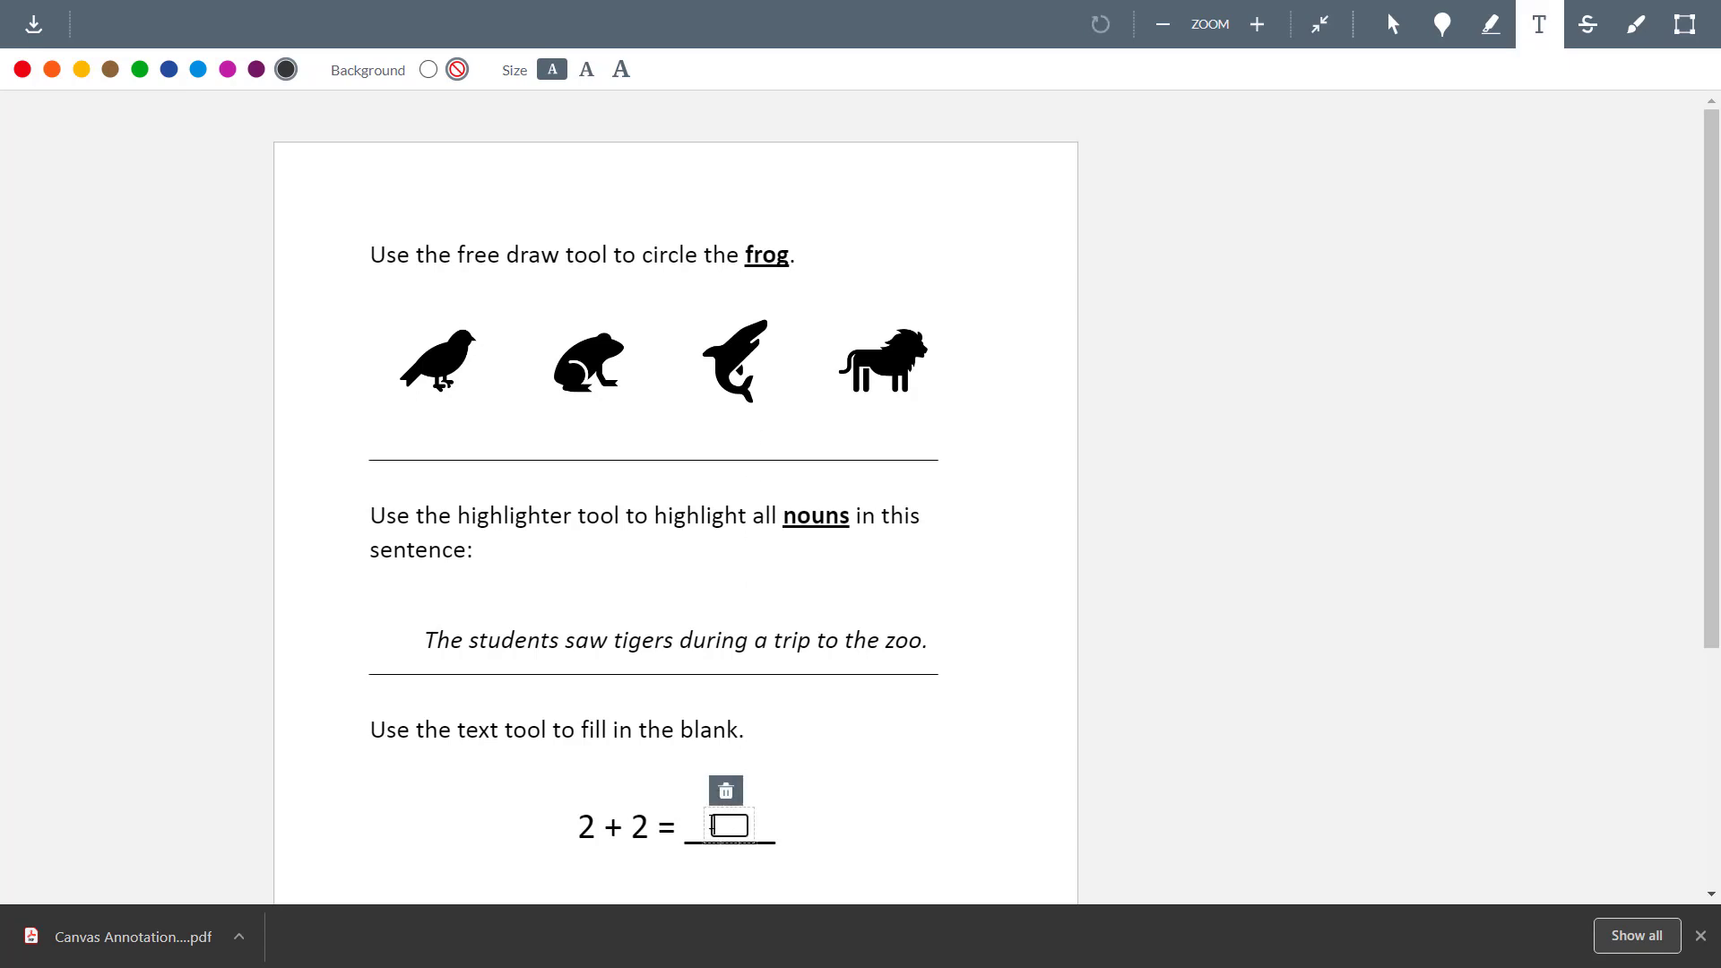
type("4")
double_click(719, 825)
left_click(620, 76)
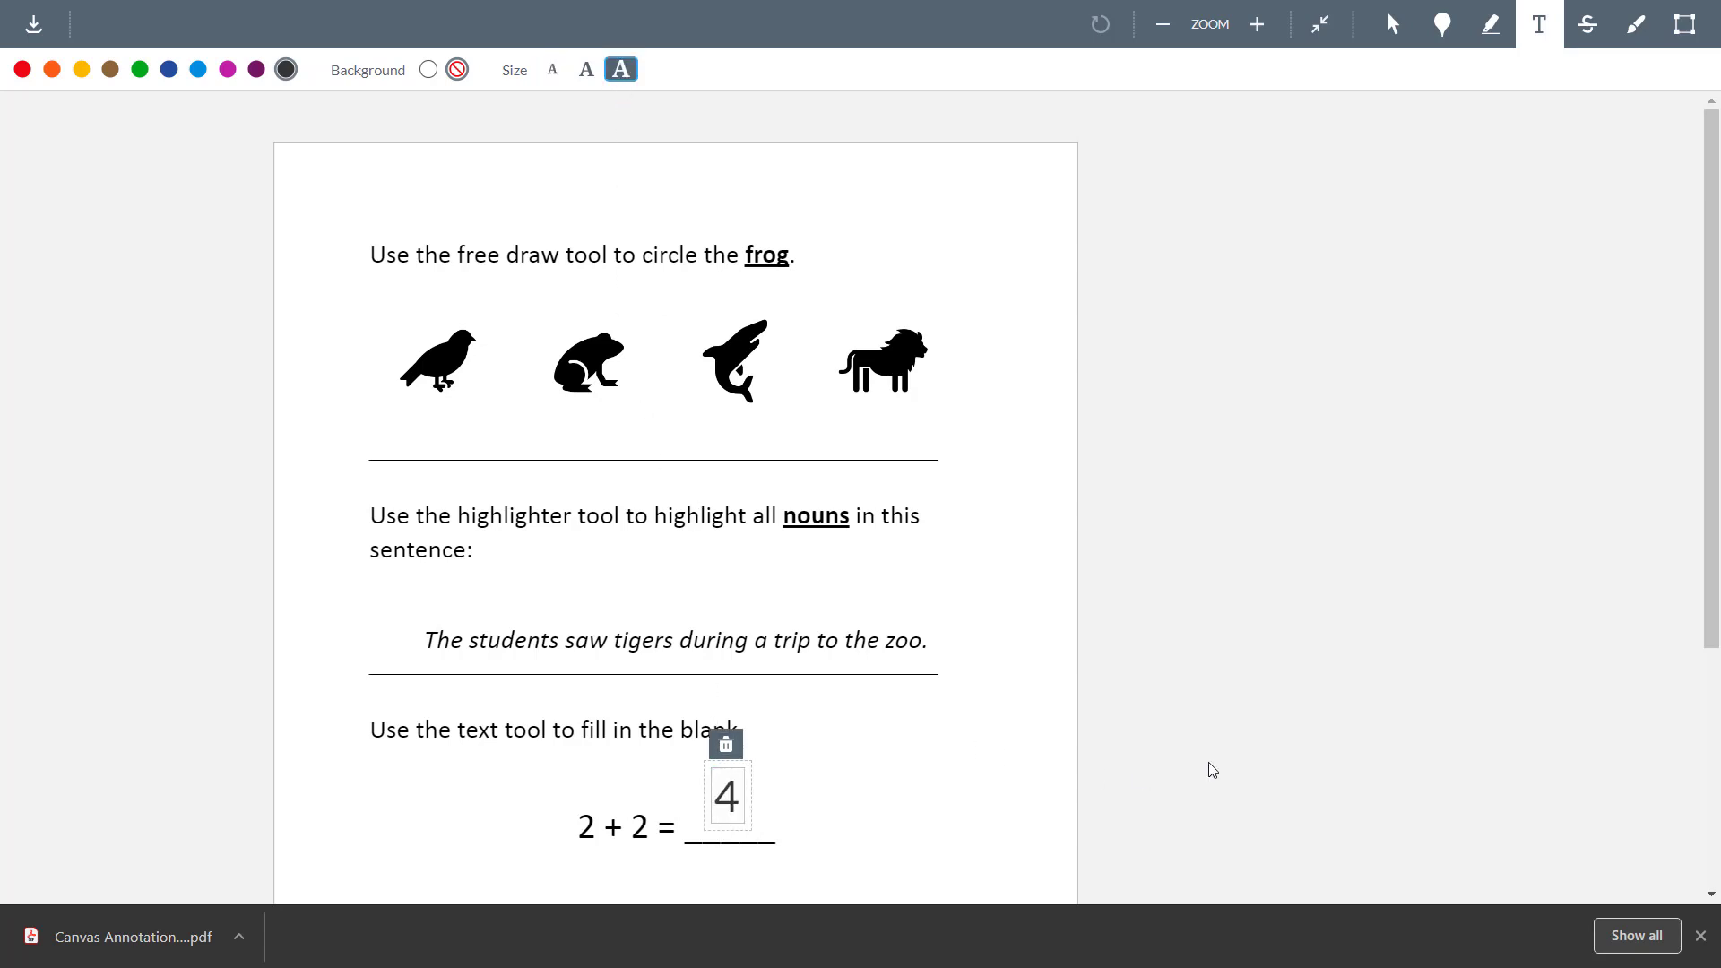
left_click(1189, 646)
left_click(1538, 27)
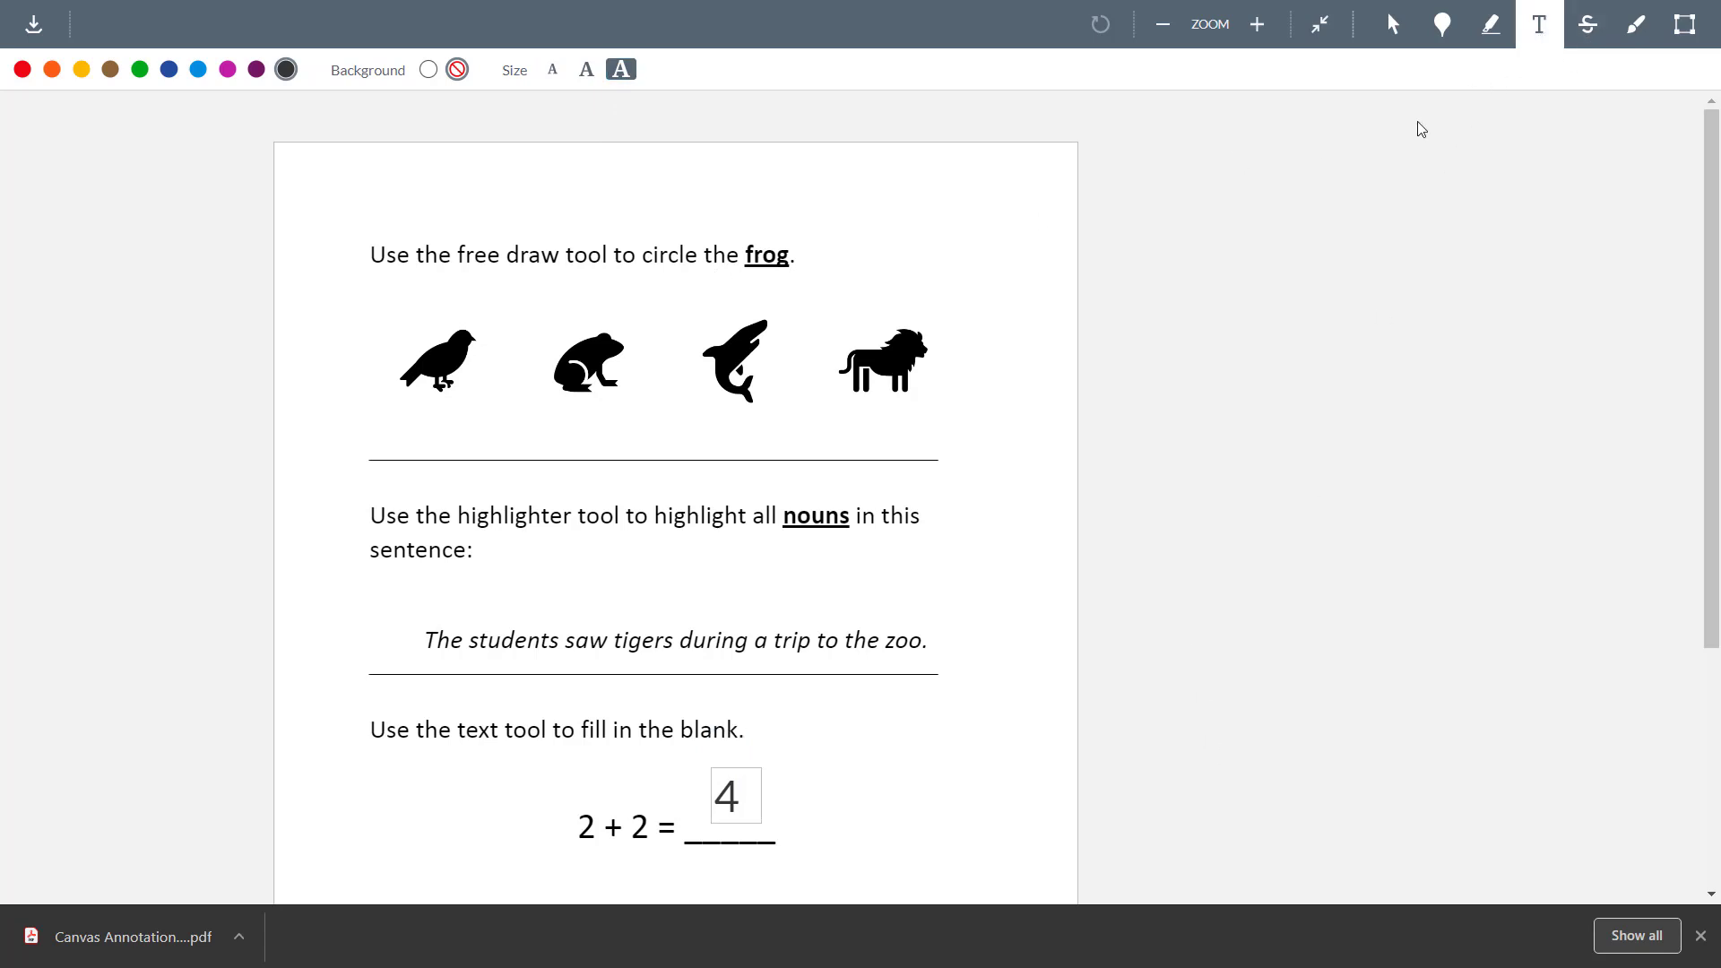
Step: Strike out "draw tool" in the first instruction in red, and delete that strikeout annotation
left_click(1587, 25)
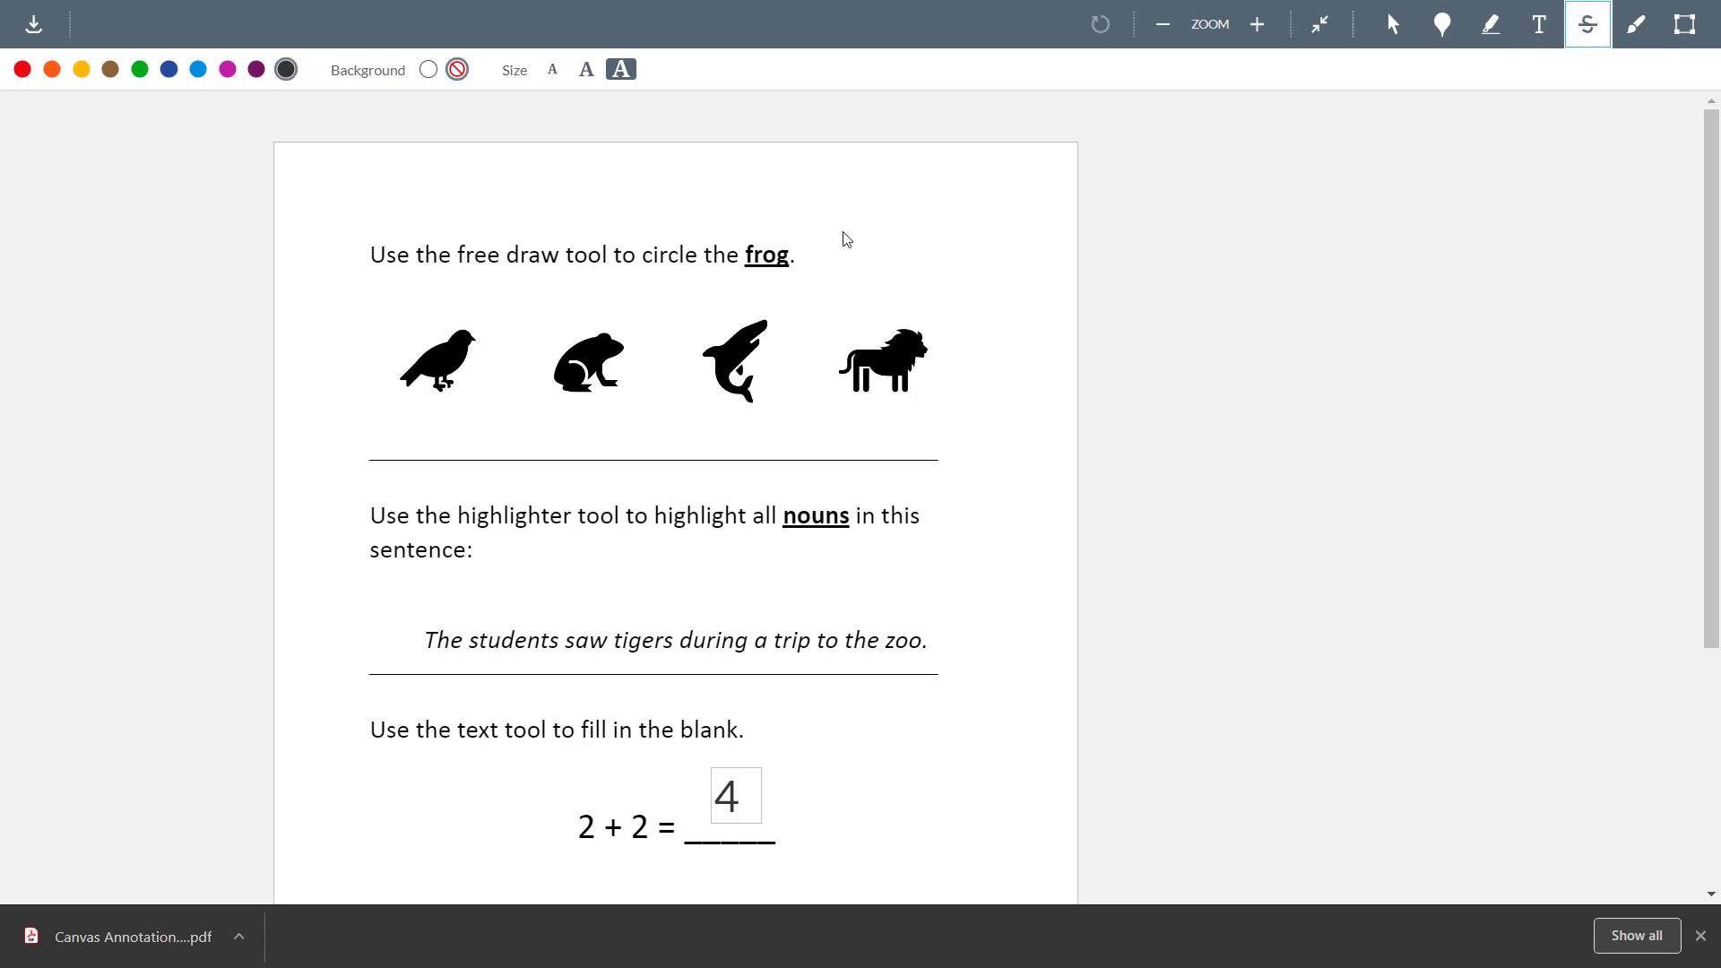
left_click_drag(606, 255, 509, 258)
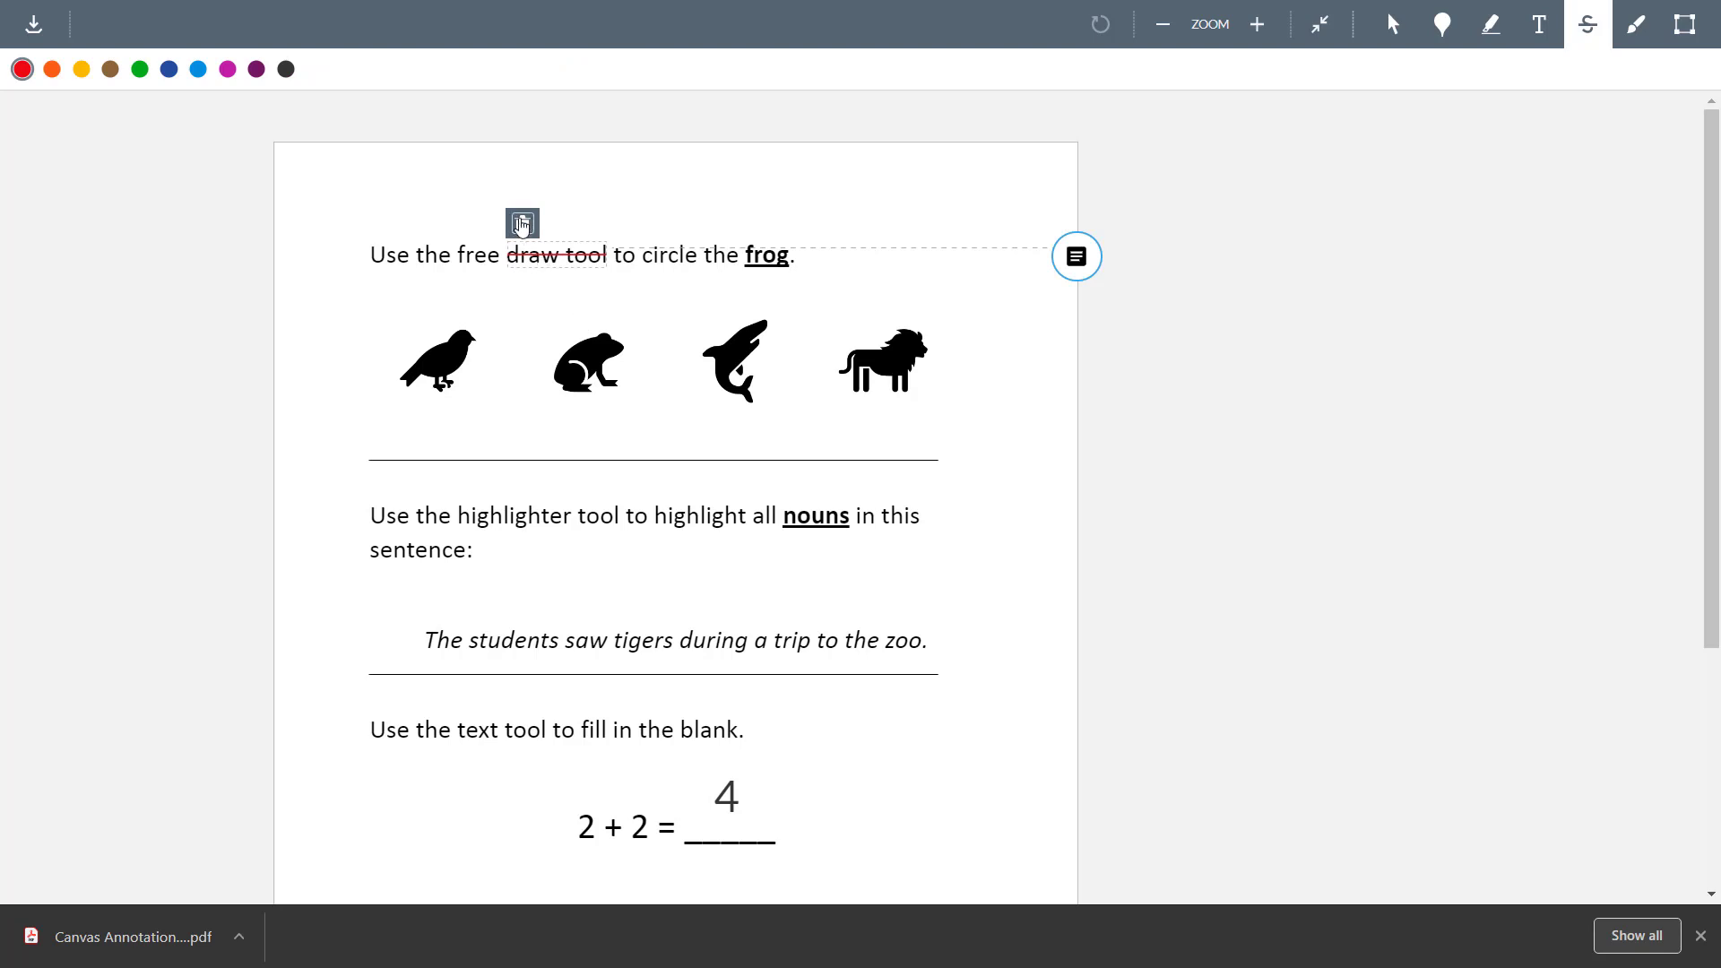
left_click(522, 224)
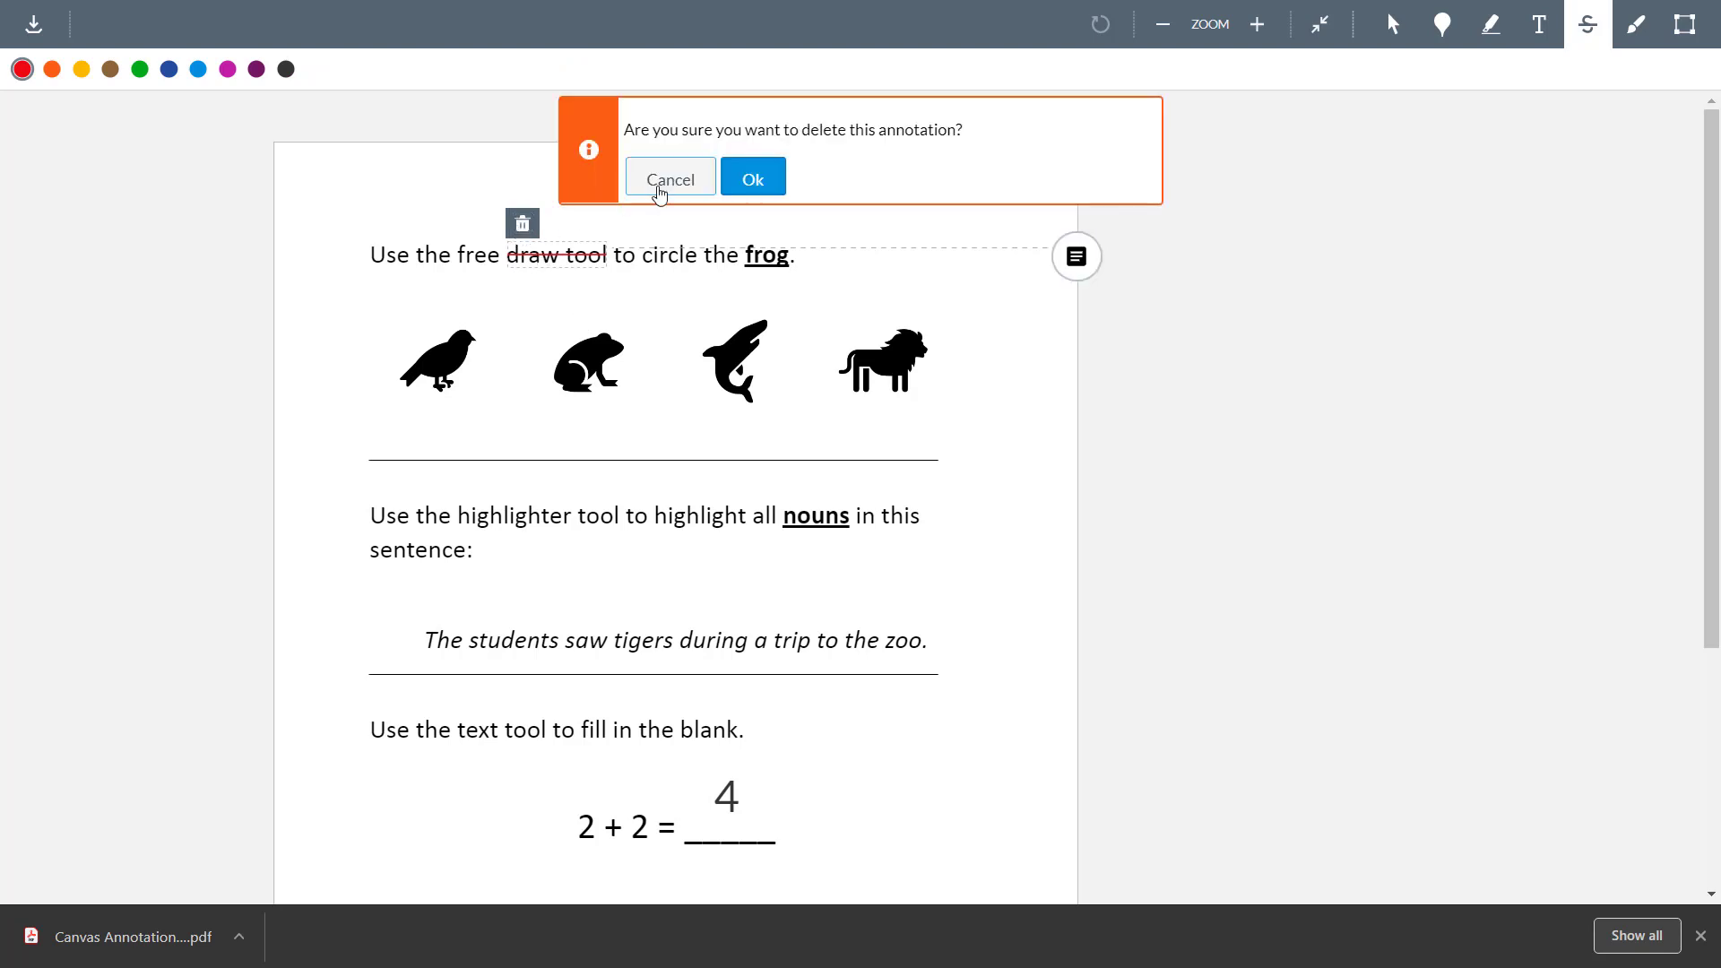
left_click(757, 182)
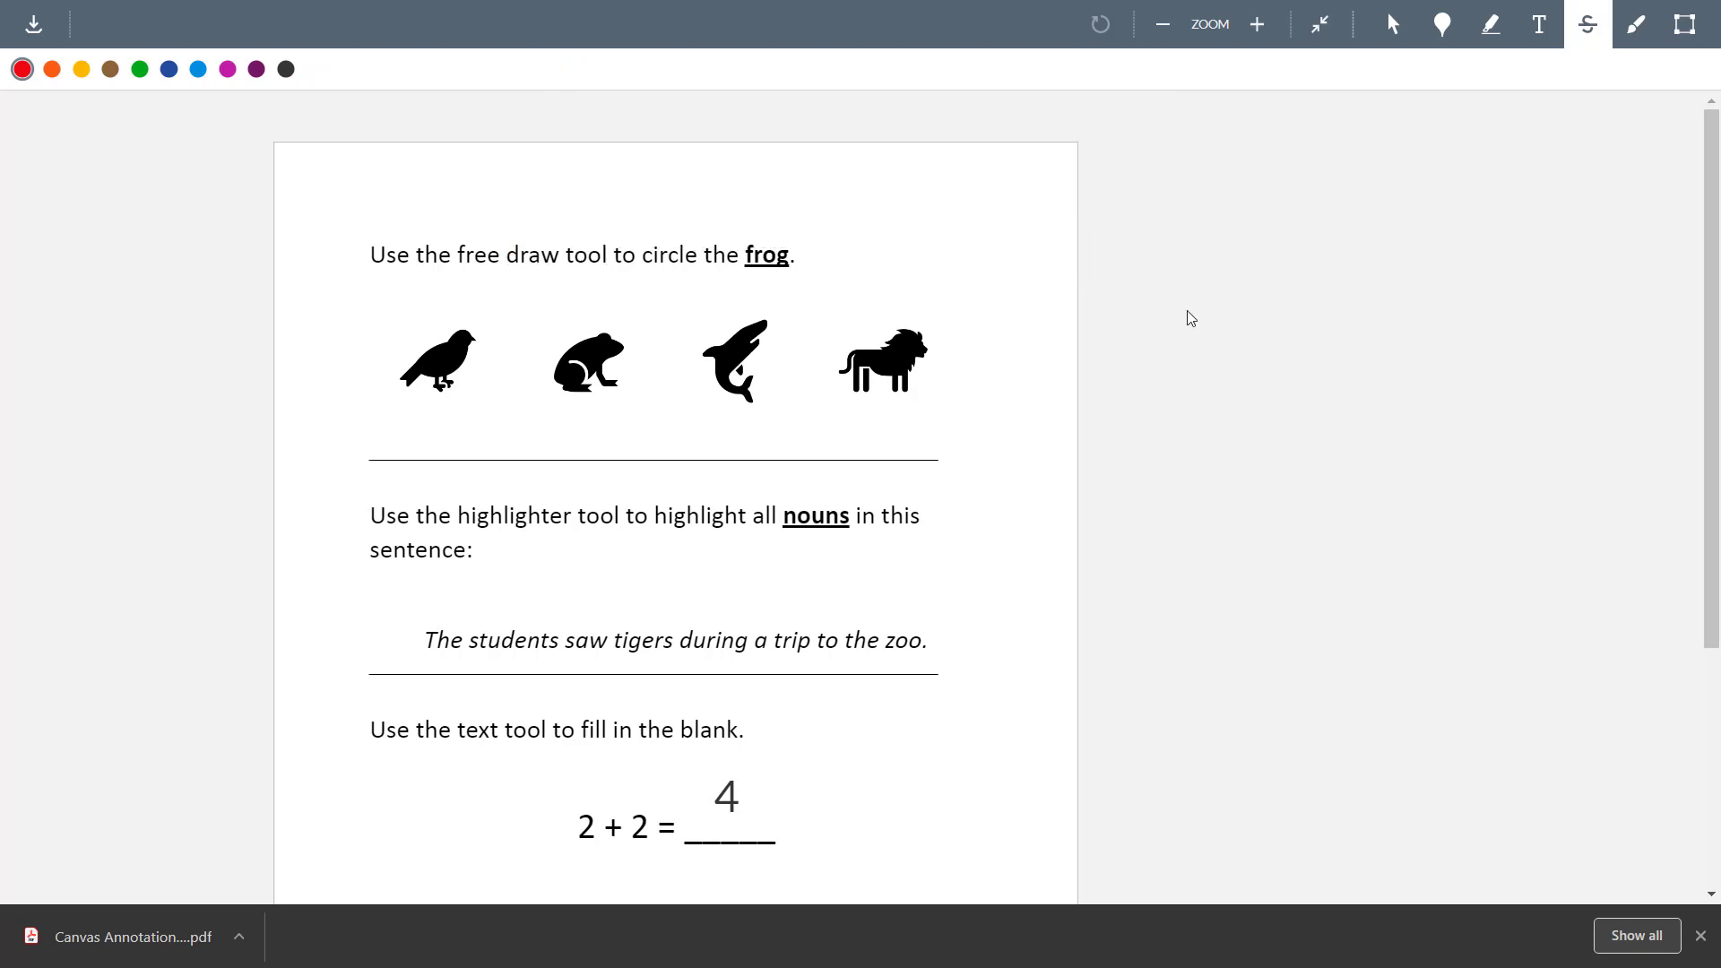
Step: Draw an area annotation box around "draw tool" in the first instruction and set its colour to red
left_click(1685, 30)
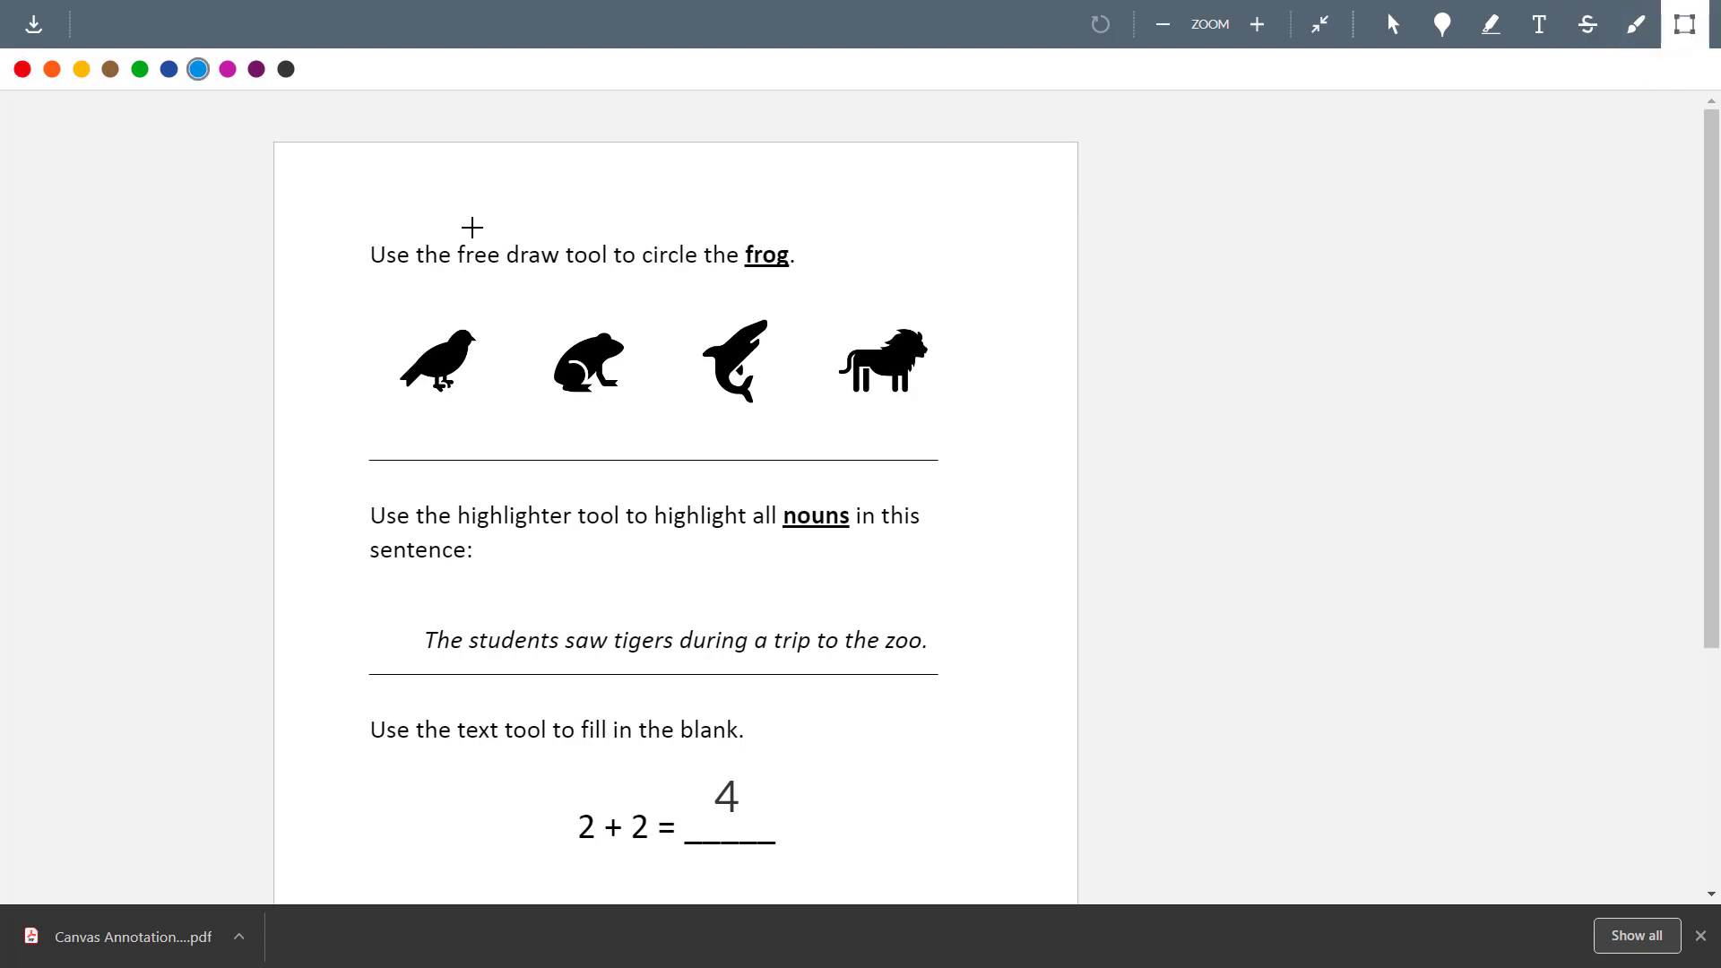
mouse_move(469, 229)
left_mouse_down()
mouse_move(571, 275)
mouse_move(652, 279)
left_mouse_up()
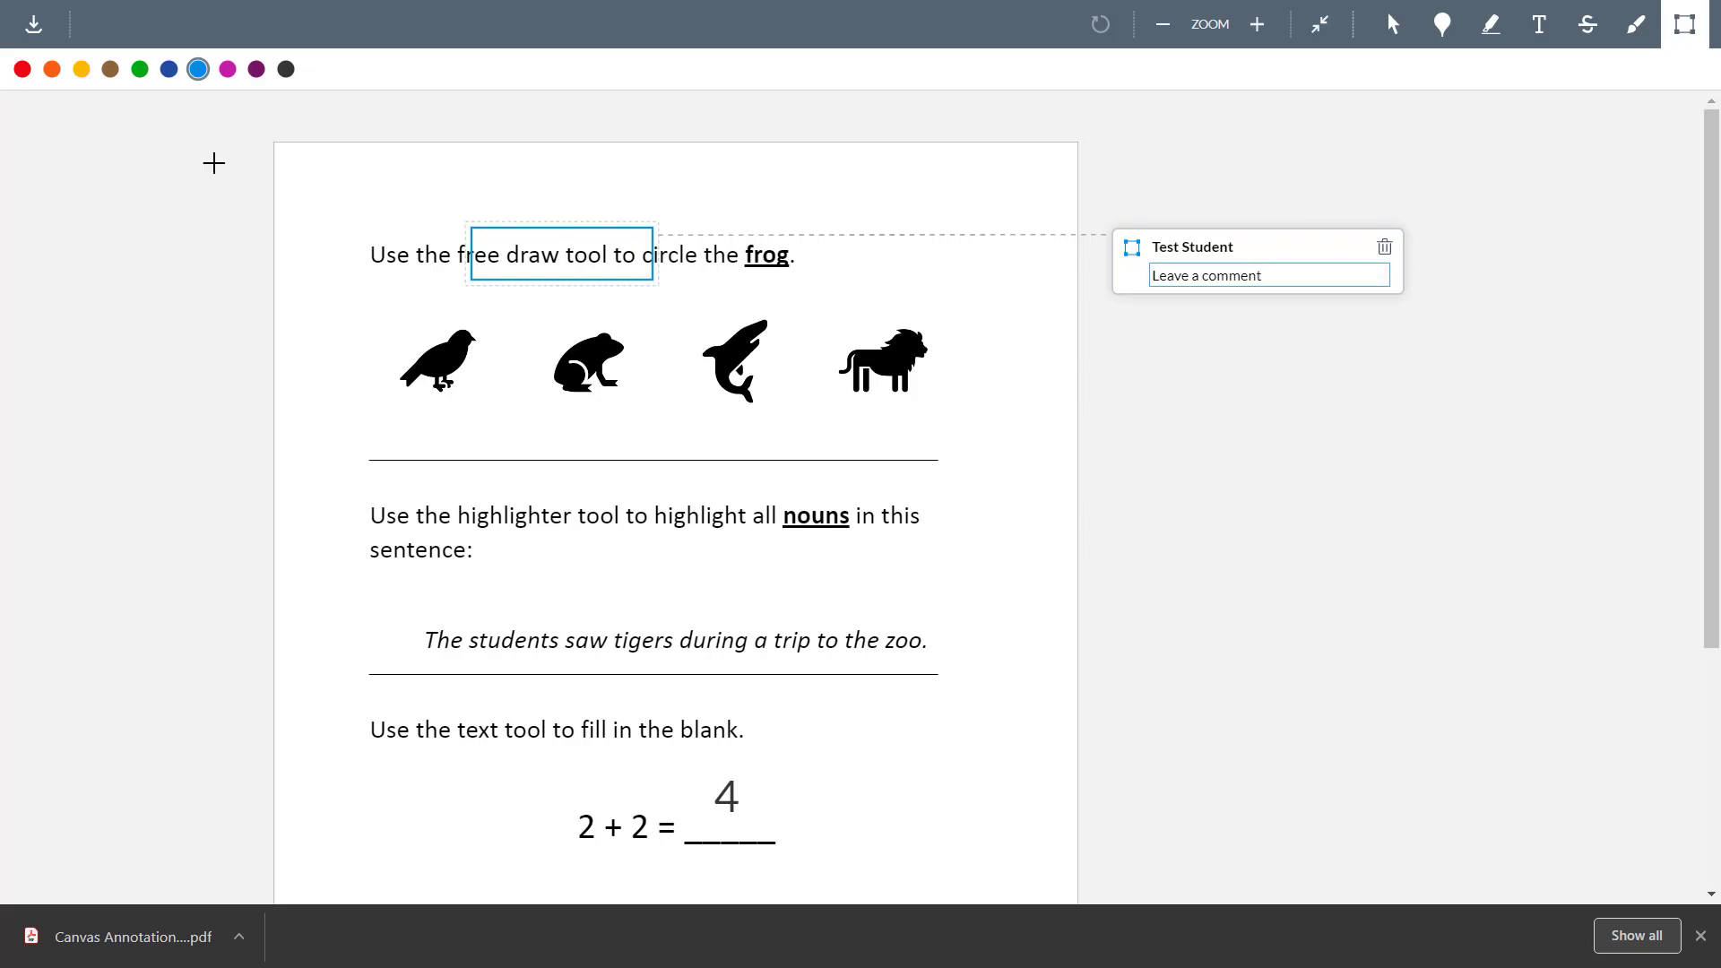
left_click(81, 69)
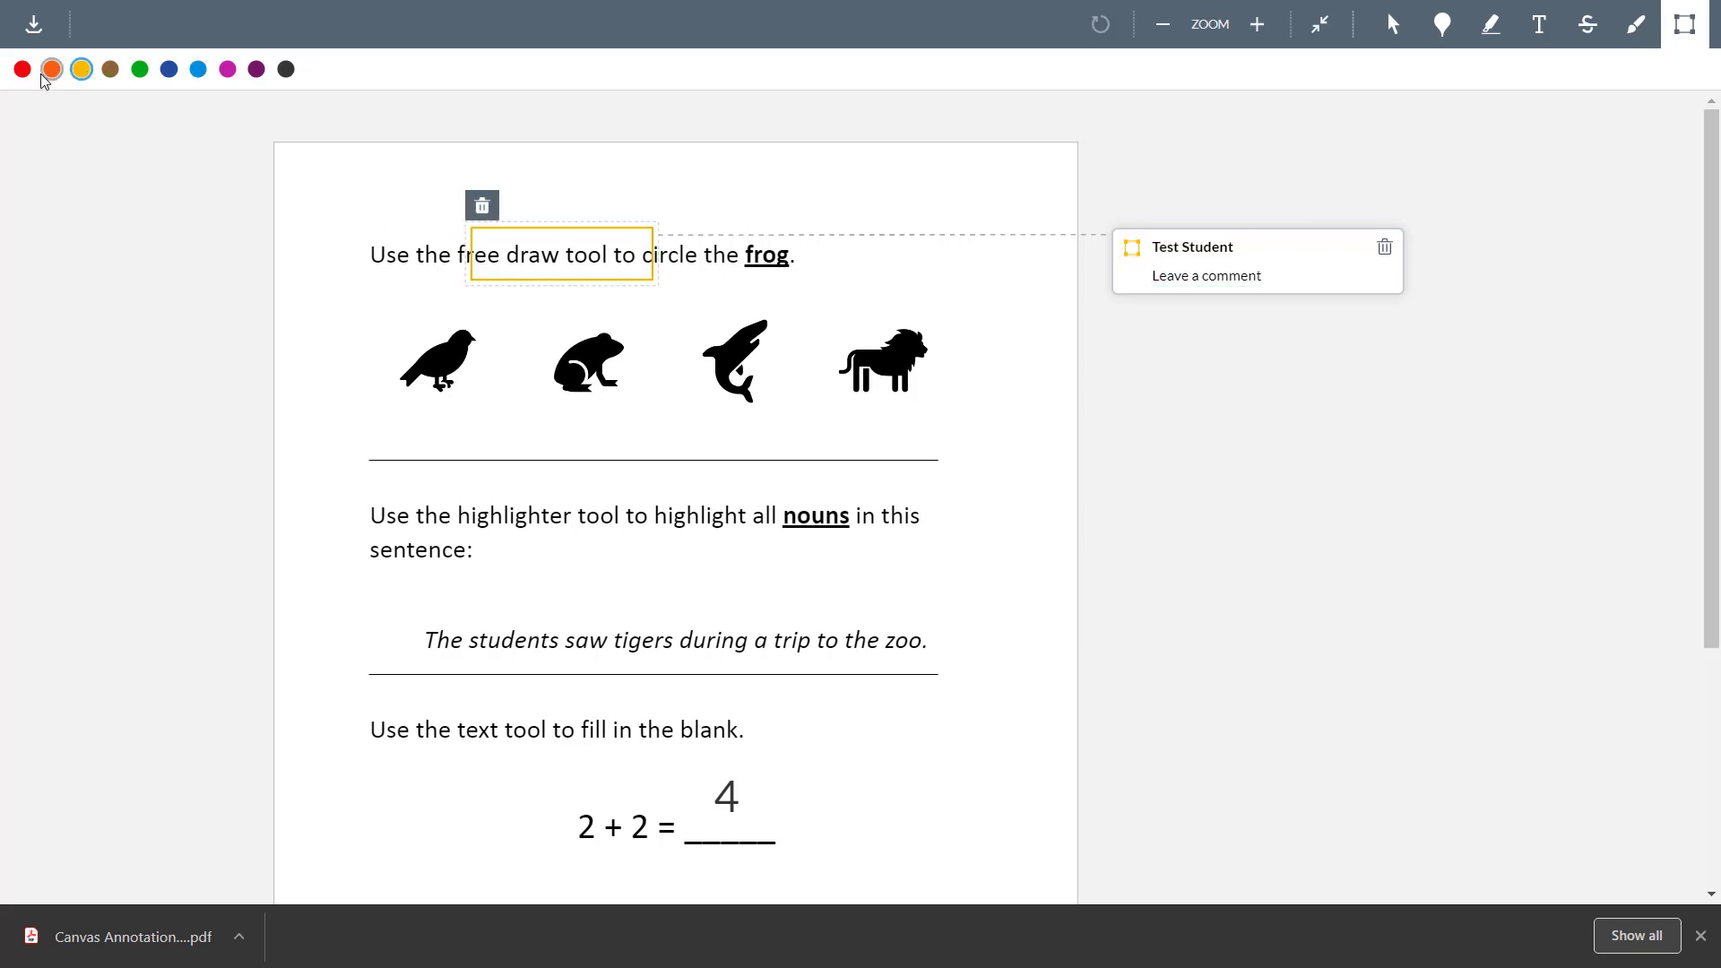
left_click(51, 71)
left_click(22, 70)
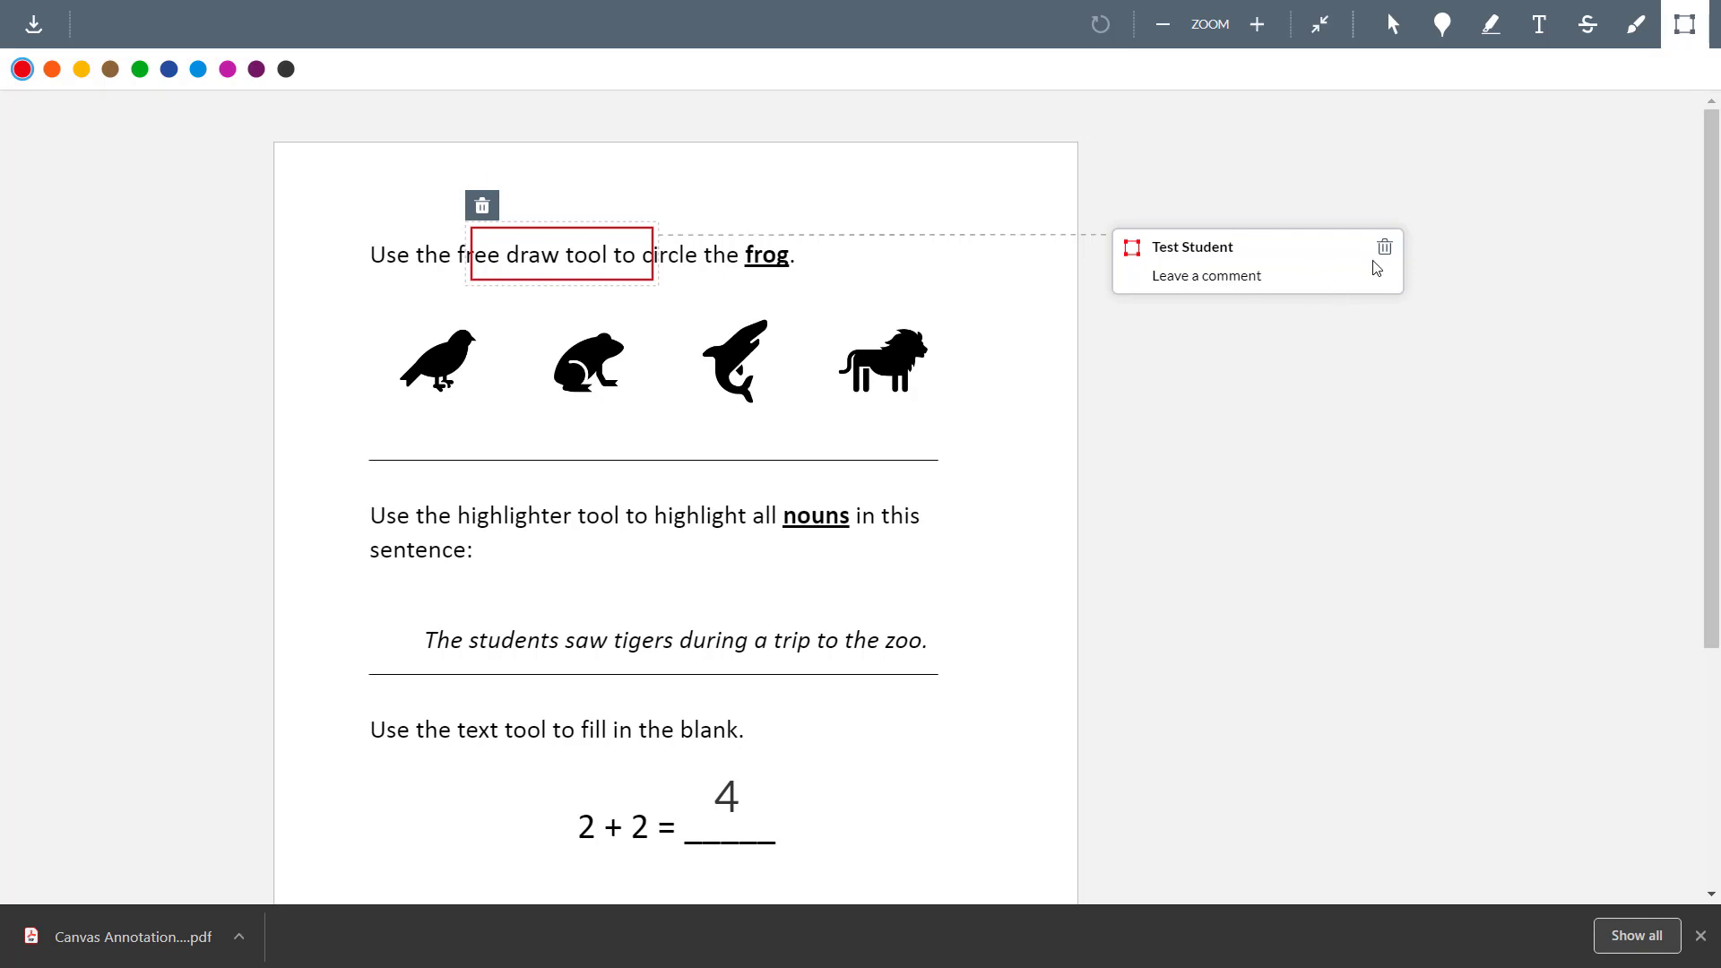
Step: Delete the red area annotation box from the first instruction
left_click(484, 207)
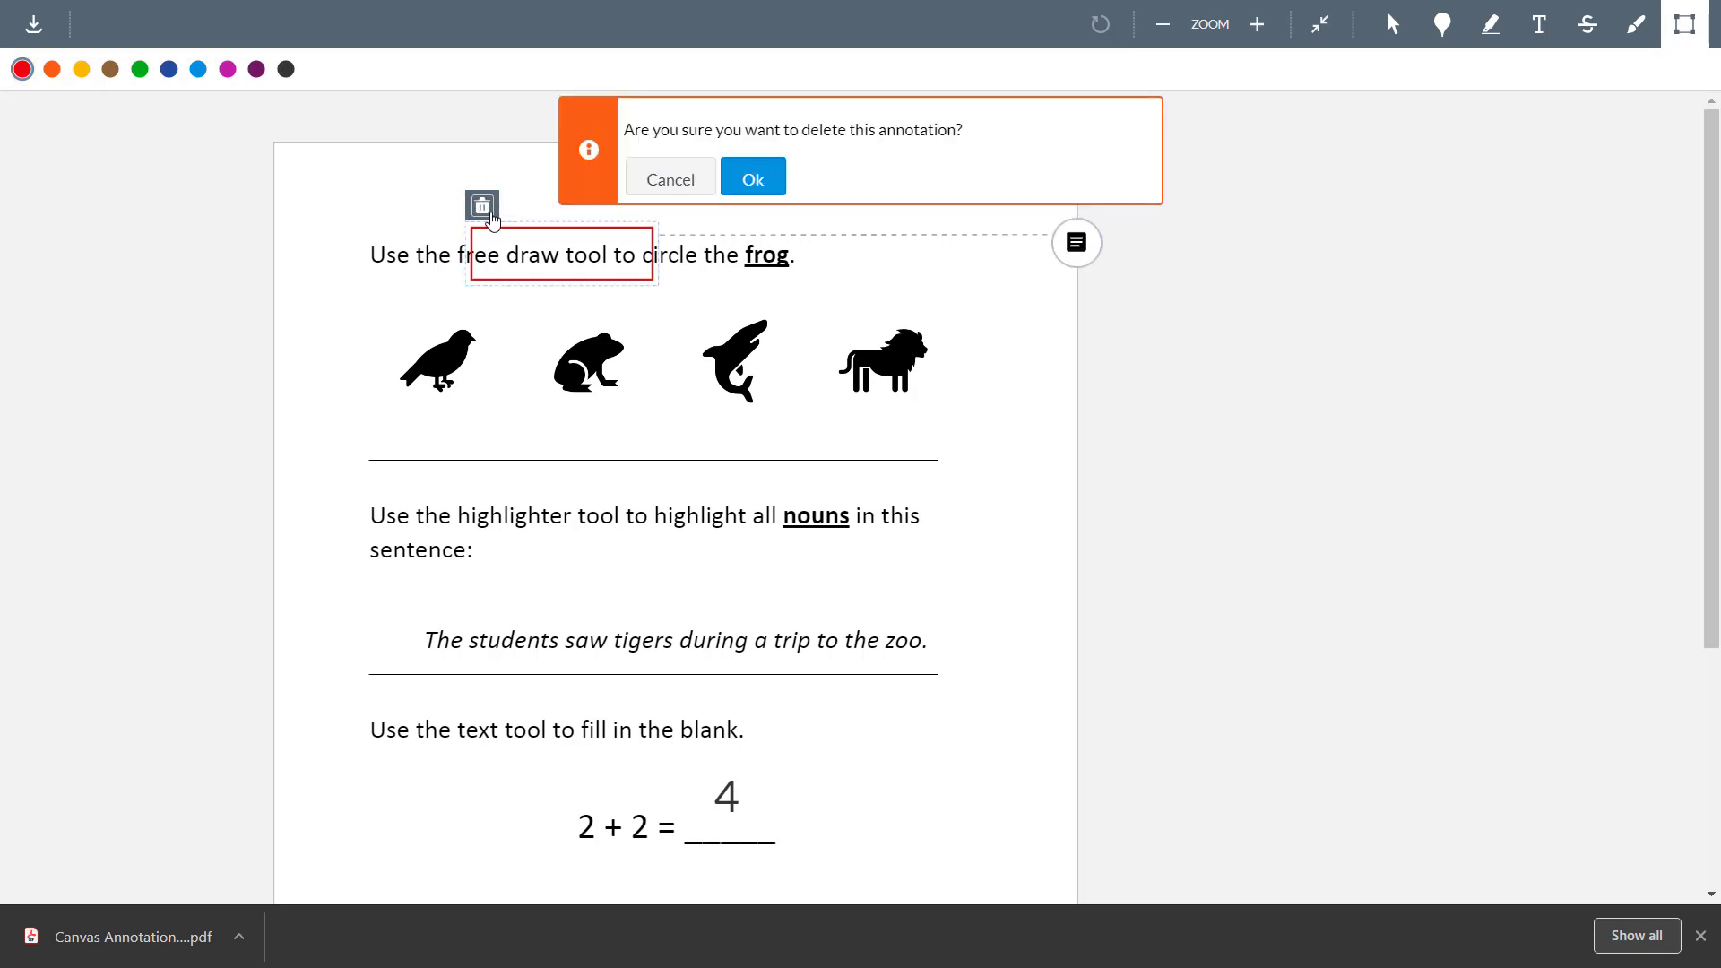
left_click(755, 176)
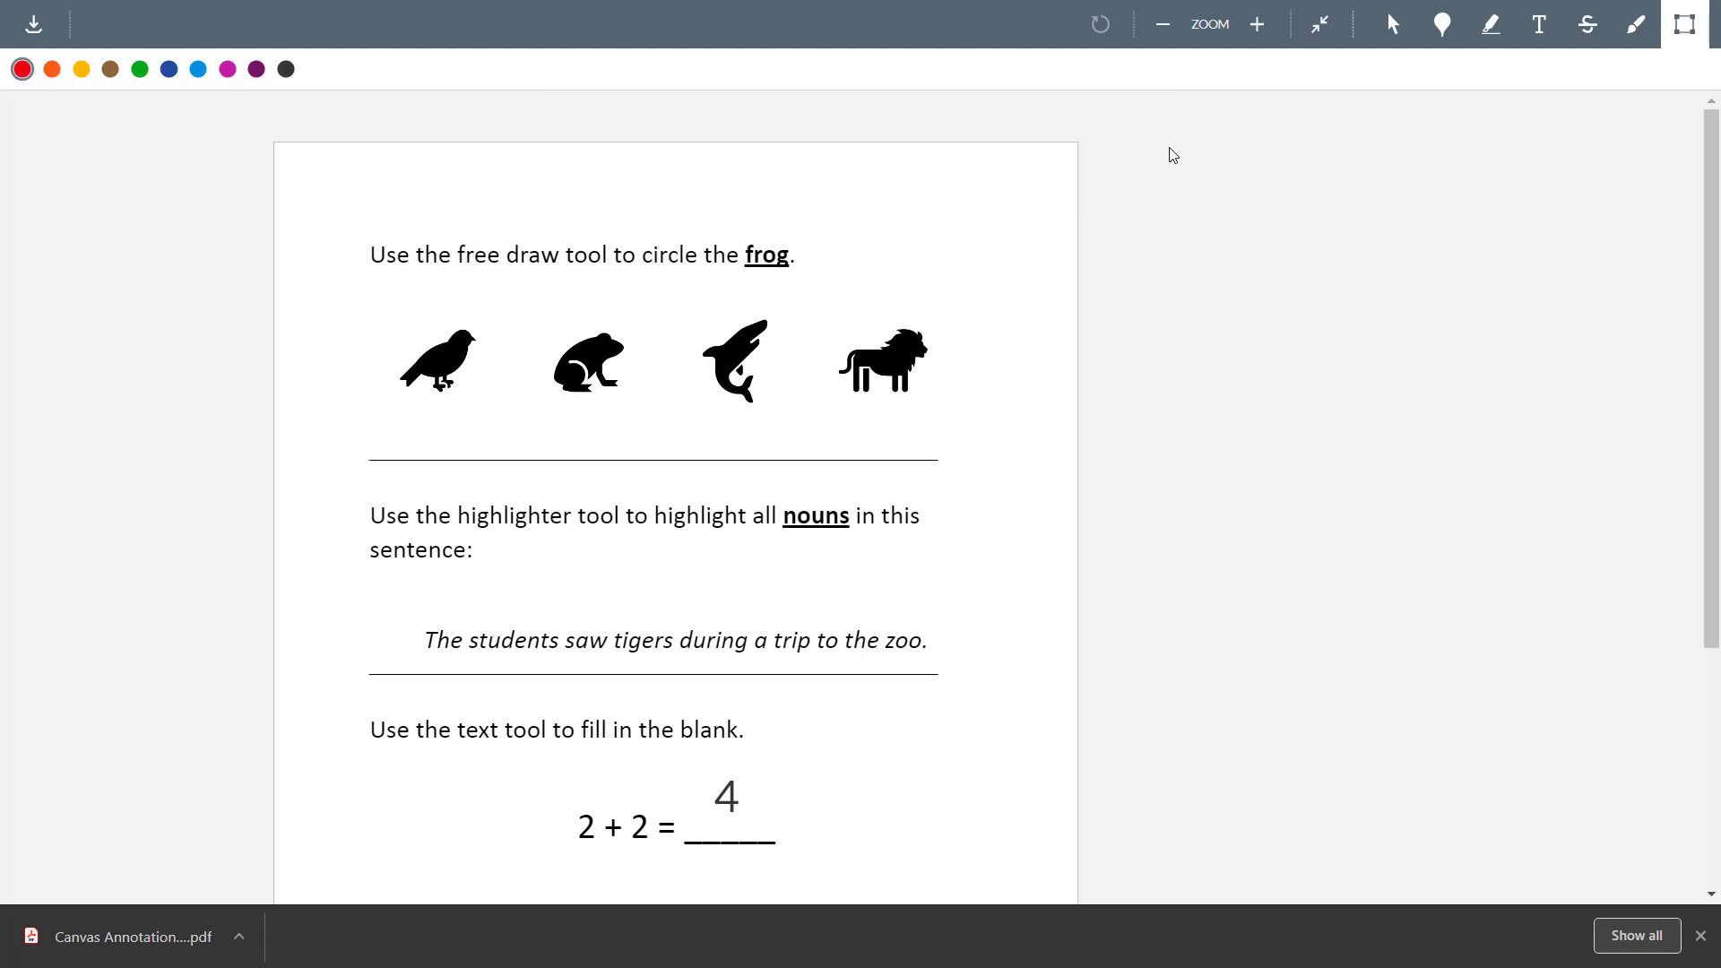
Step: Circle the frog with the free draw tool in red, using the medium line thickness
left_click(1639, 32)
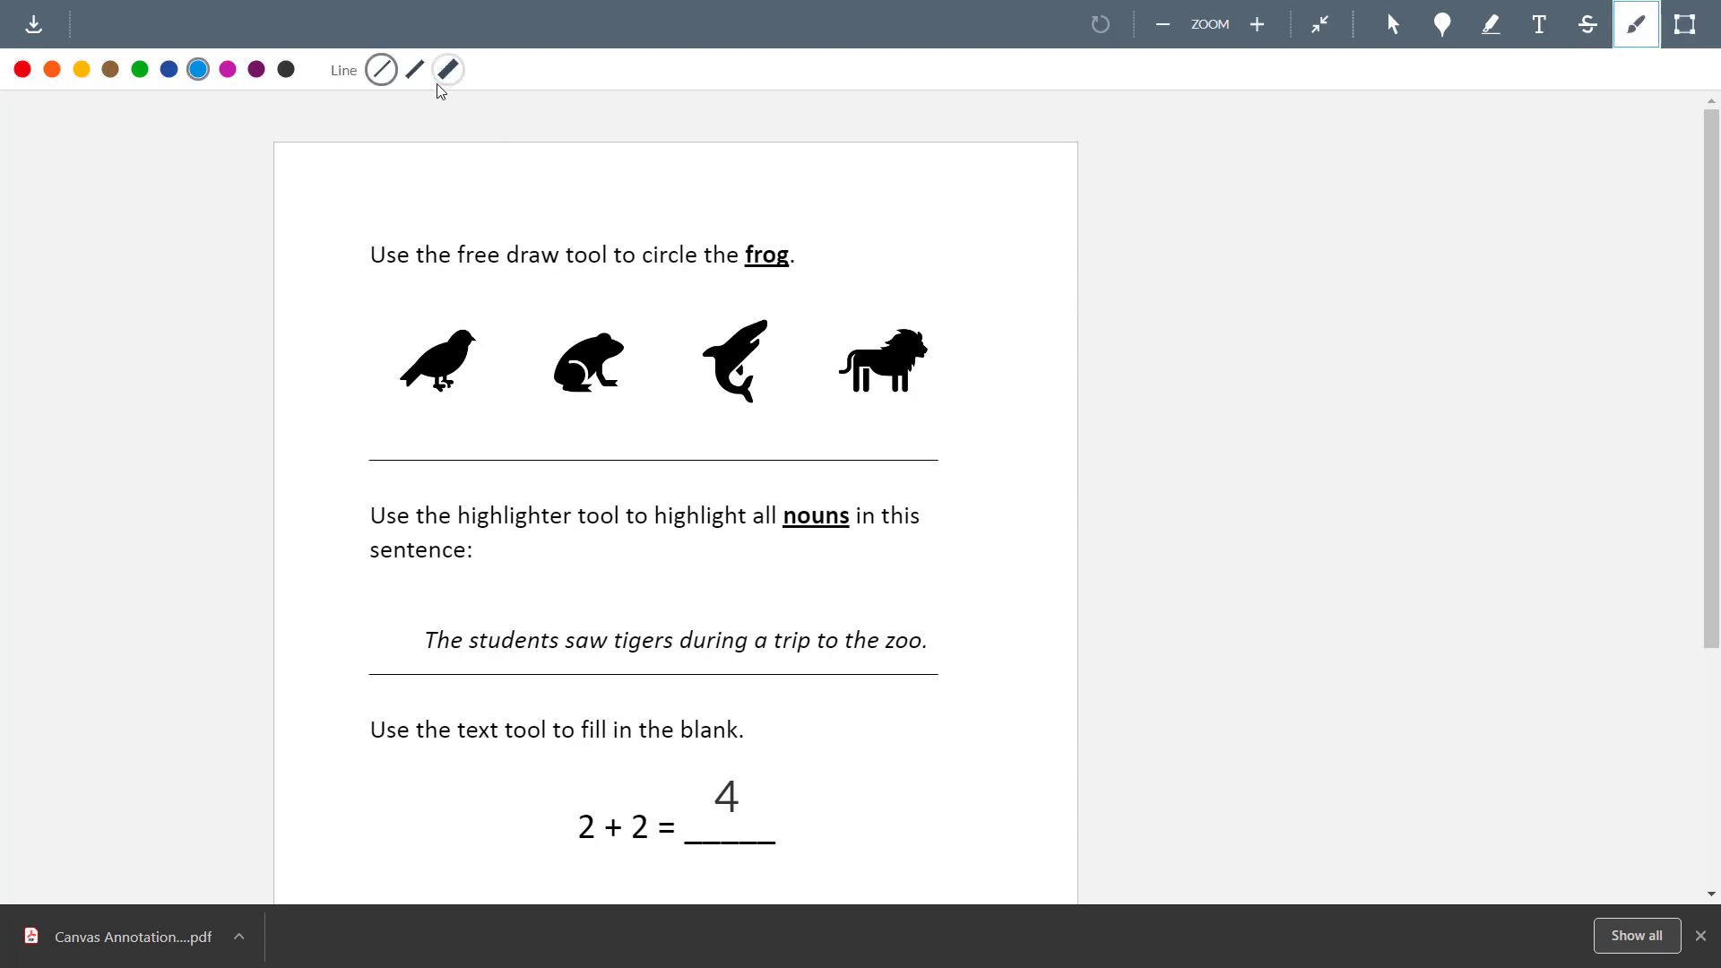
left_click(30, 75)
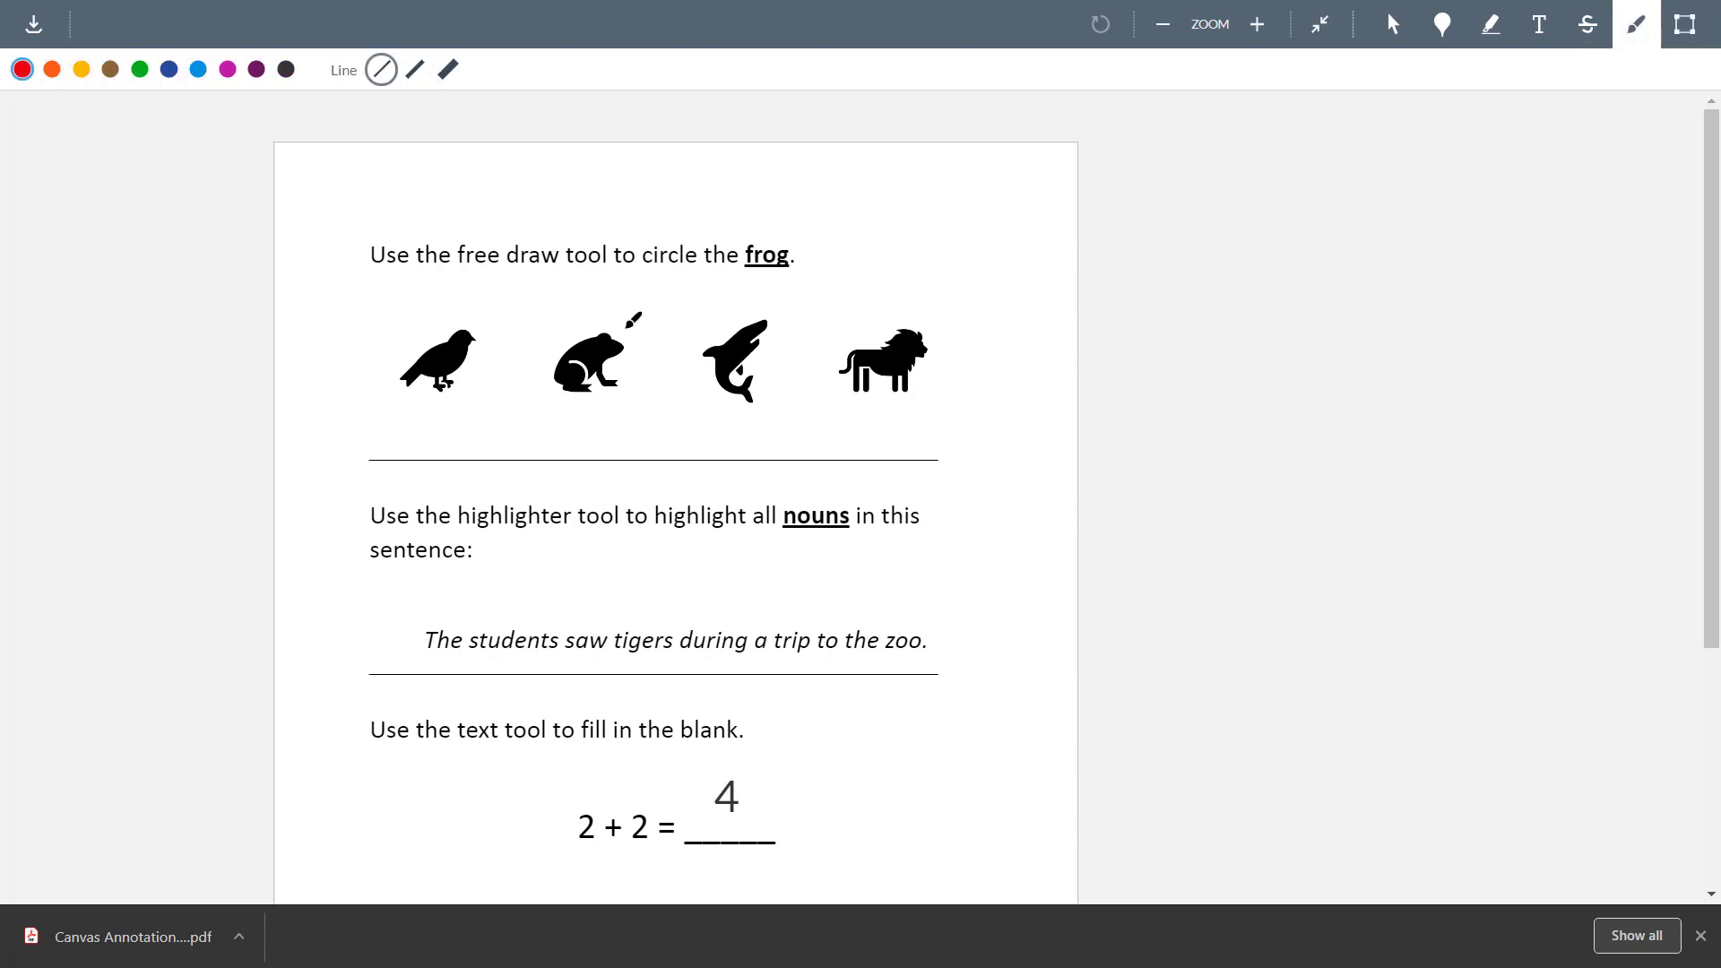
left_click(417, 72)
mouse_move(652, 309)
left_mouse_down()
mouse_move(521, 354)
mouse_move(538, 427)
mouse_move(653, 381)
mouse_move(684, 315)
mouse_move(657, 305)
left_mouse_up()
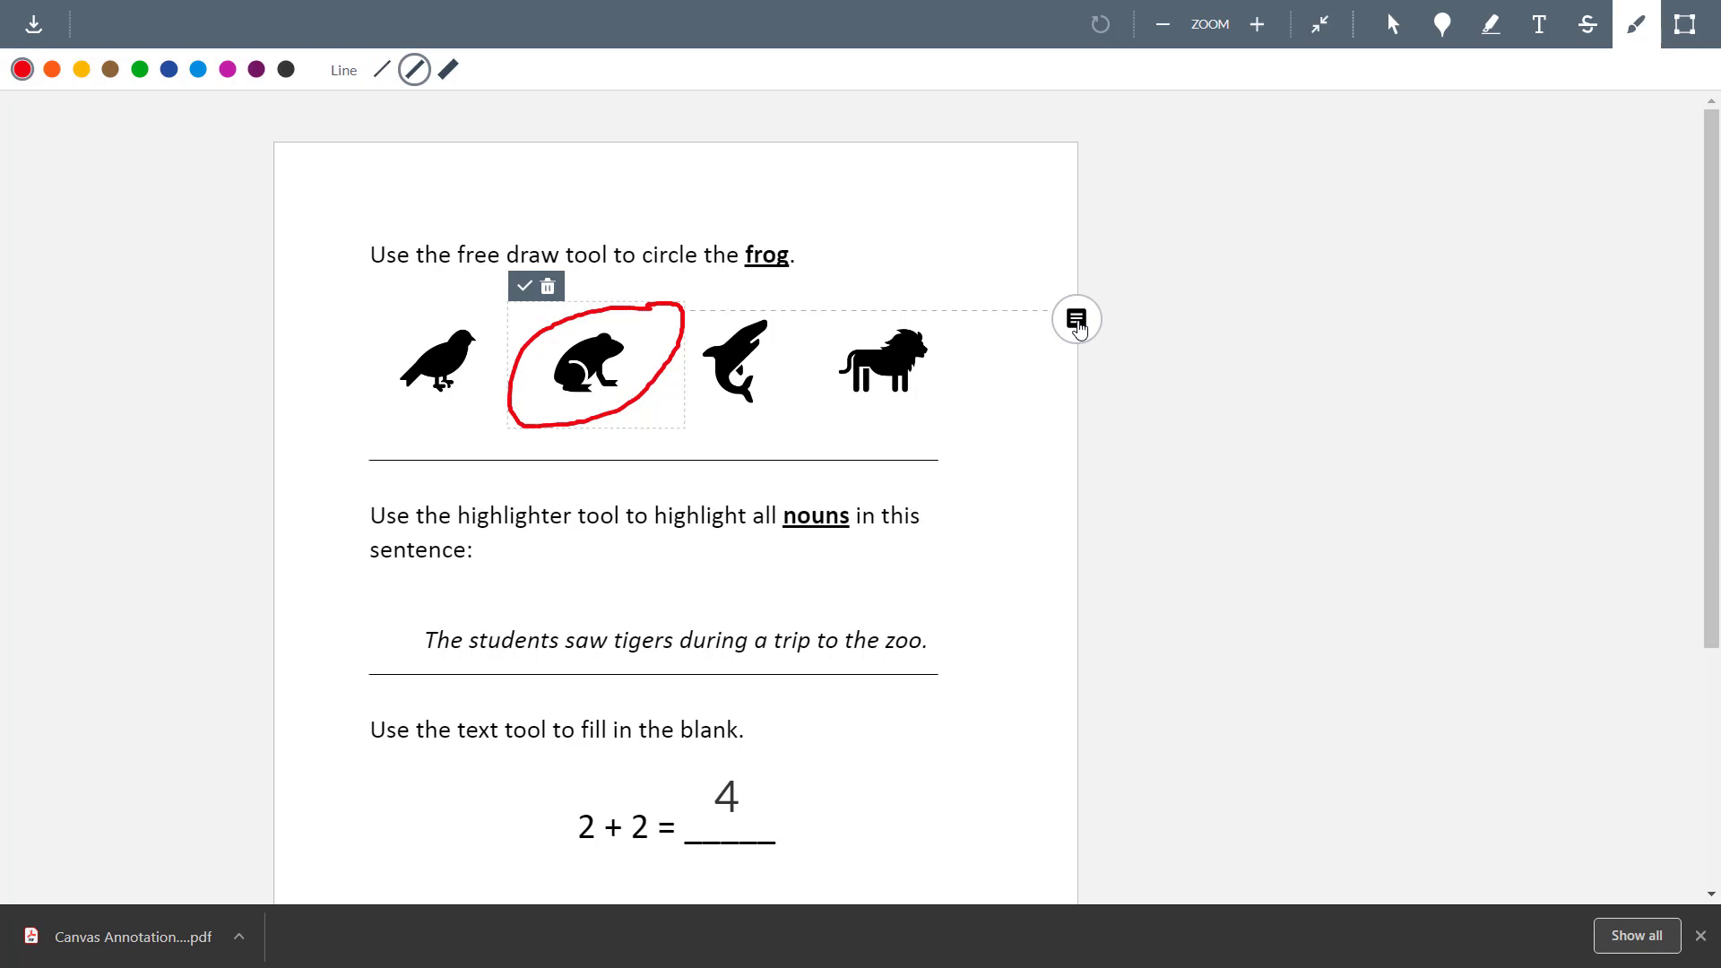
Step: Highlight the nouns "students", "tigers", "trip" and "zoo" in the example sentence in yellow
left_click(1495, 30)
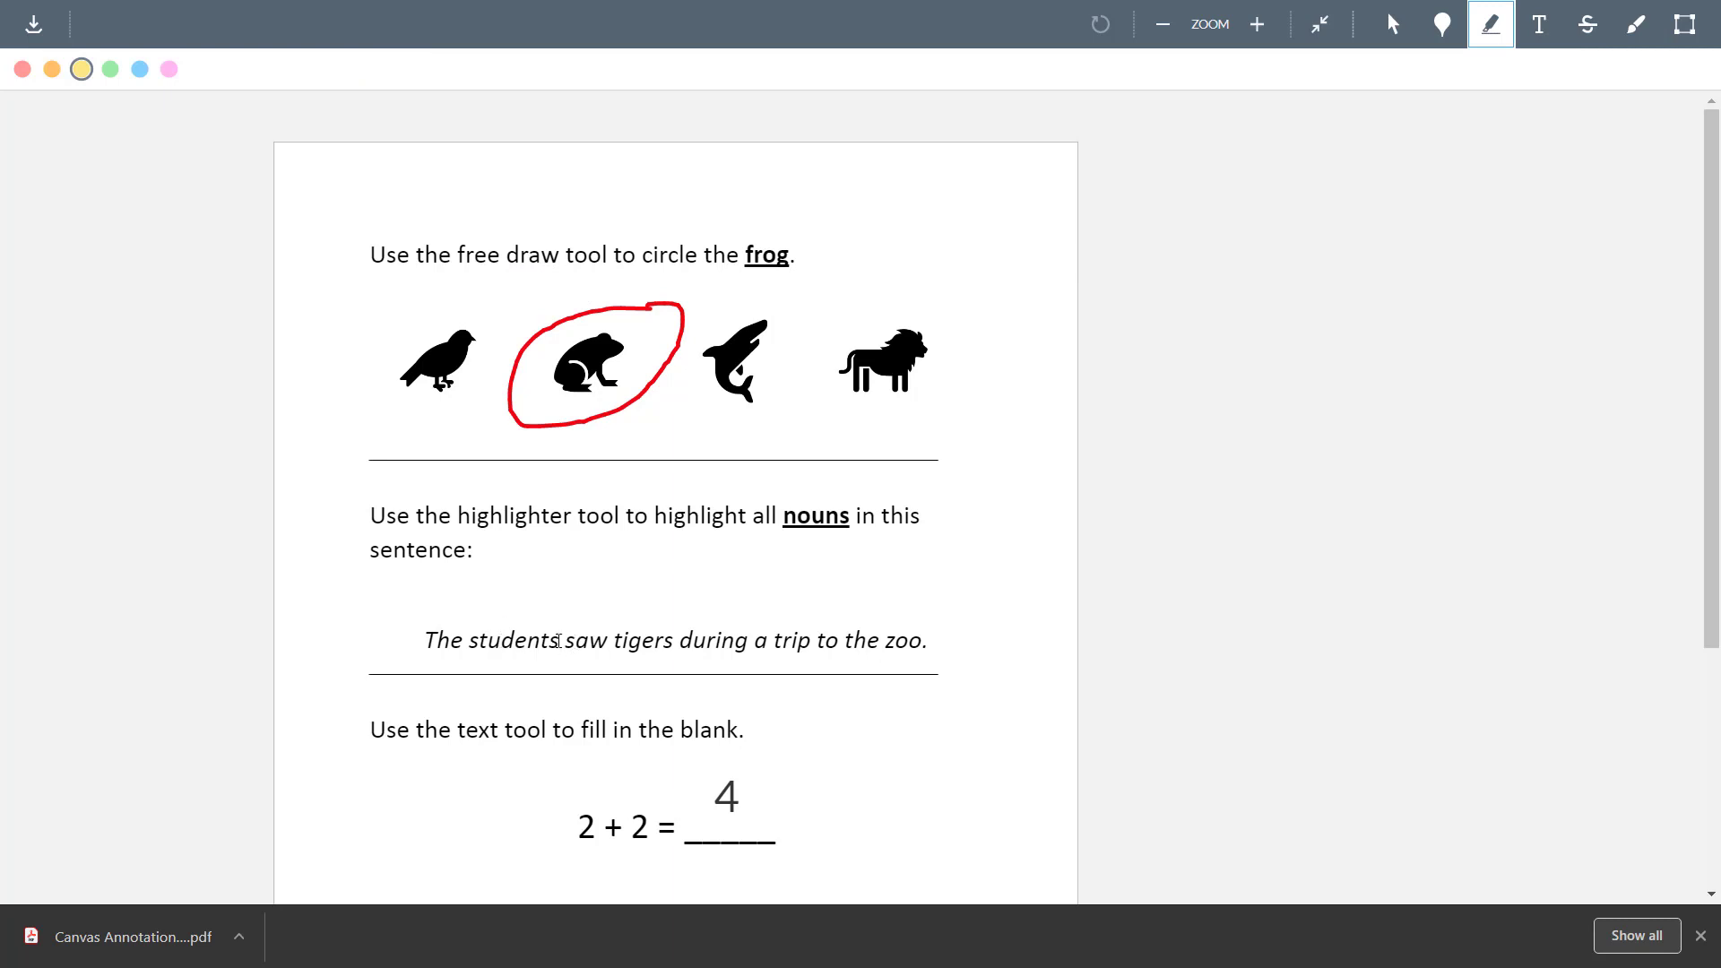
left_click_drag(564, 640, 474, 646)
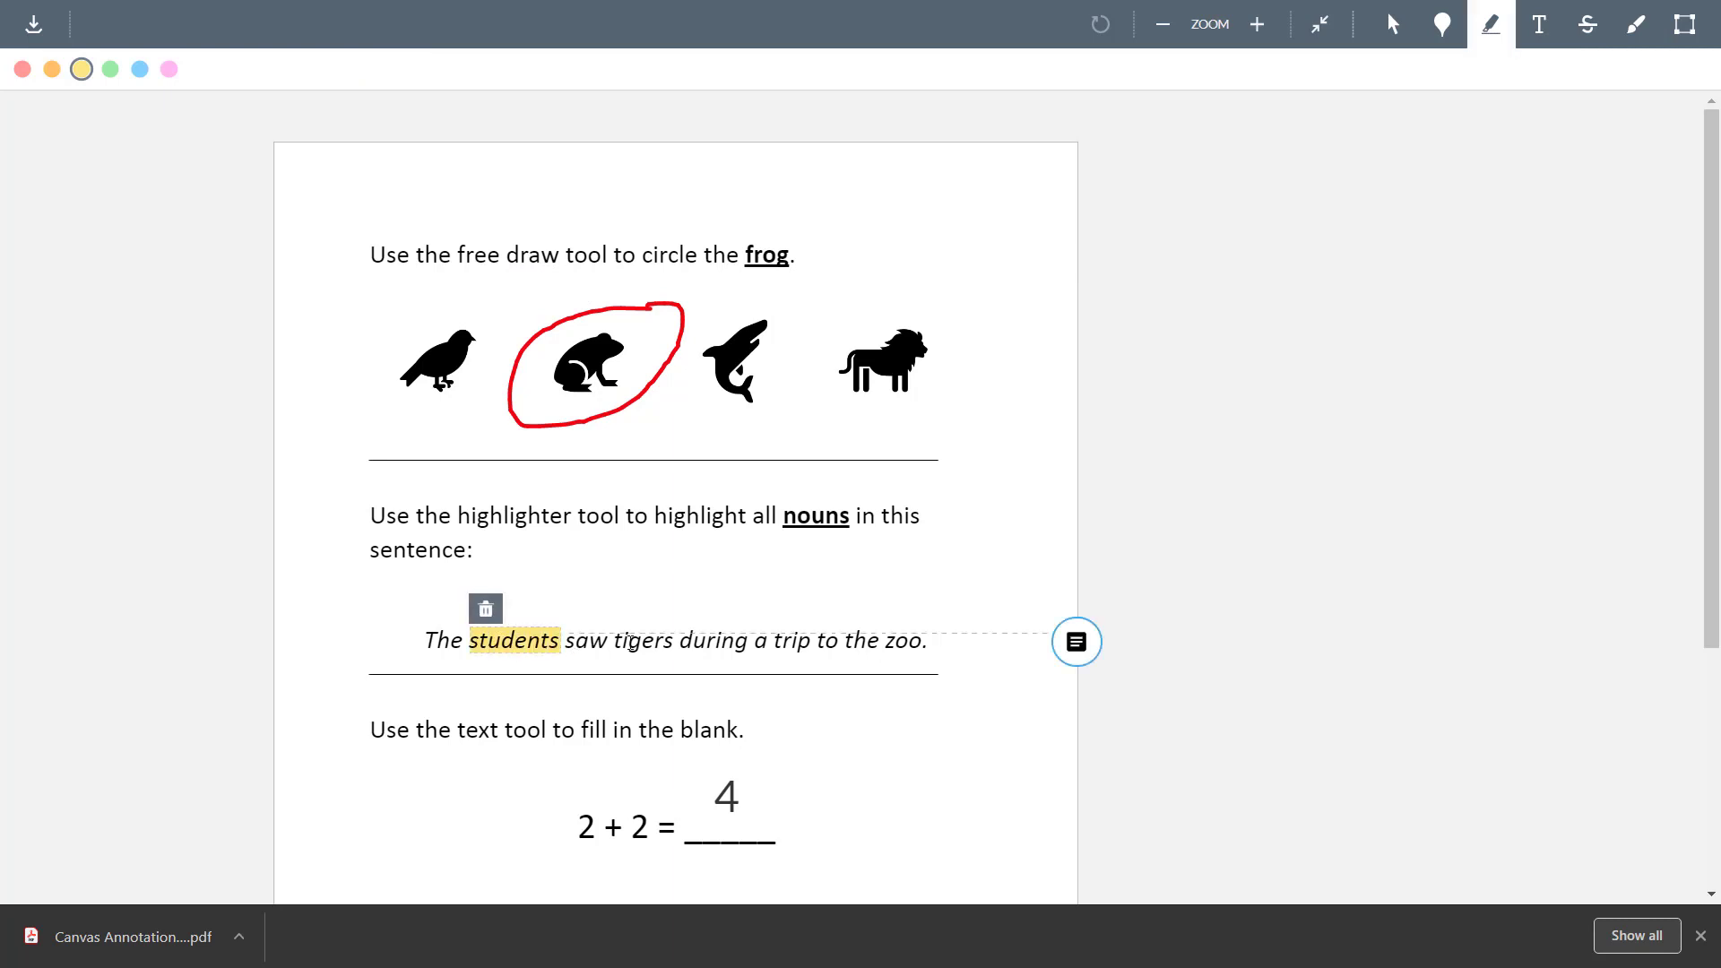
left_click_drag(677, 640, 615, 642)
left_click_drag(811, 640, 768, 641)
left_click_drag(920, 640, 881, 642)
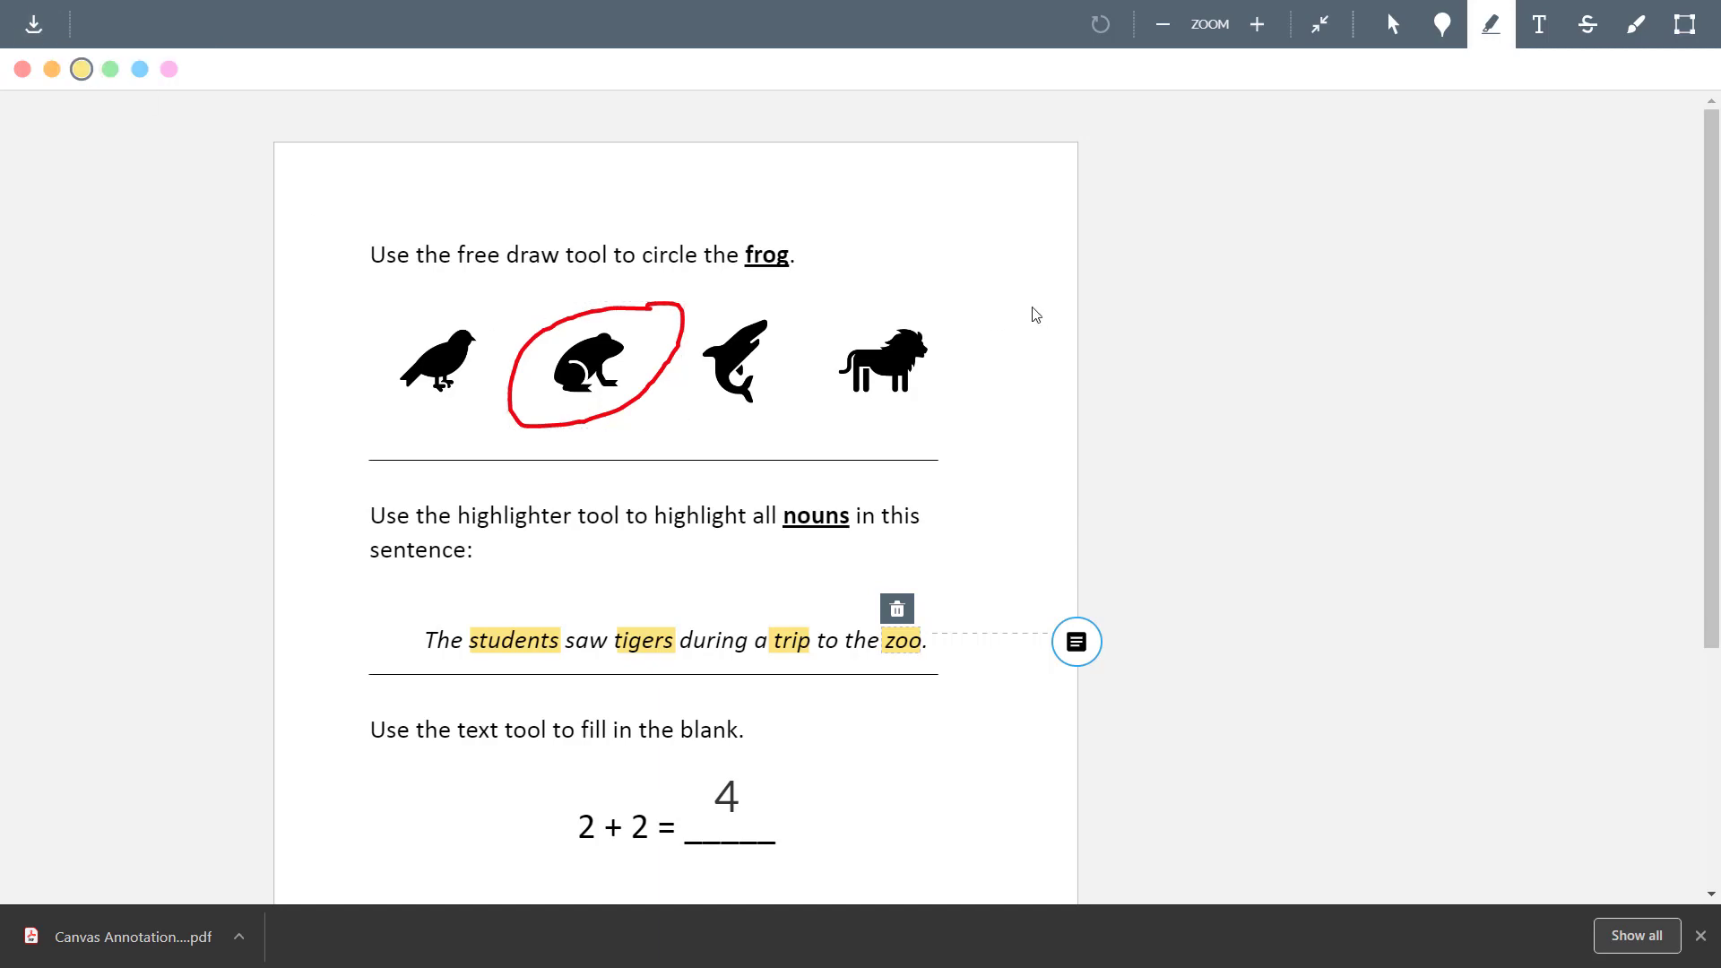
Step: Exit the worksheet's full-screen view and submit the annotated assignment
key("Escape")
scroll(1355, 477, "down", 5)
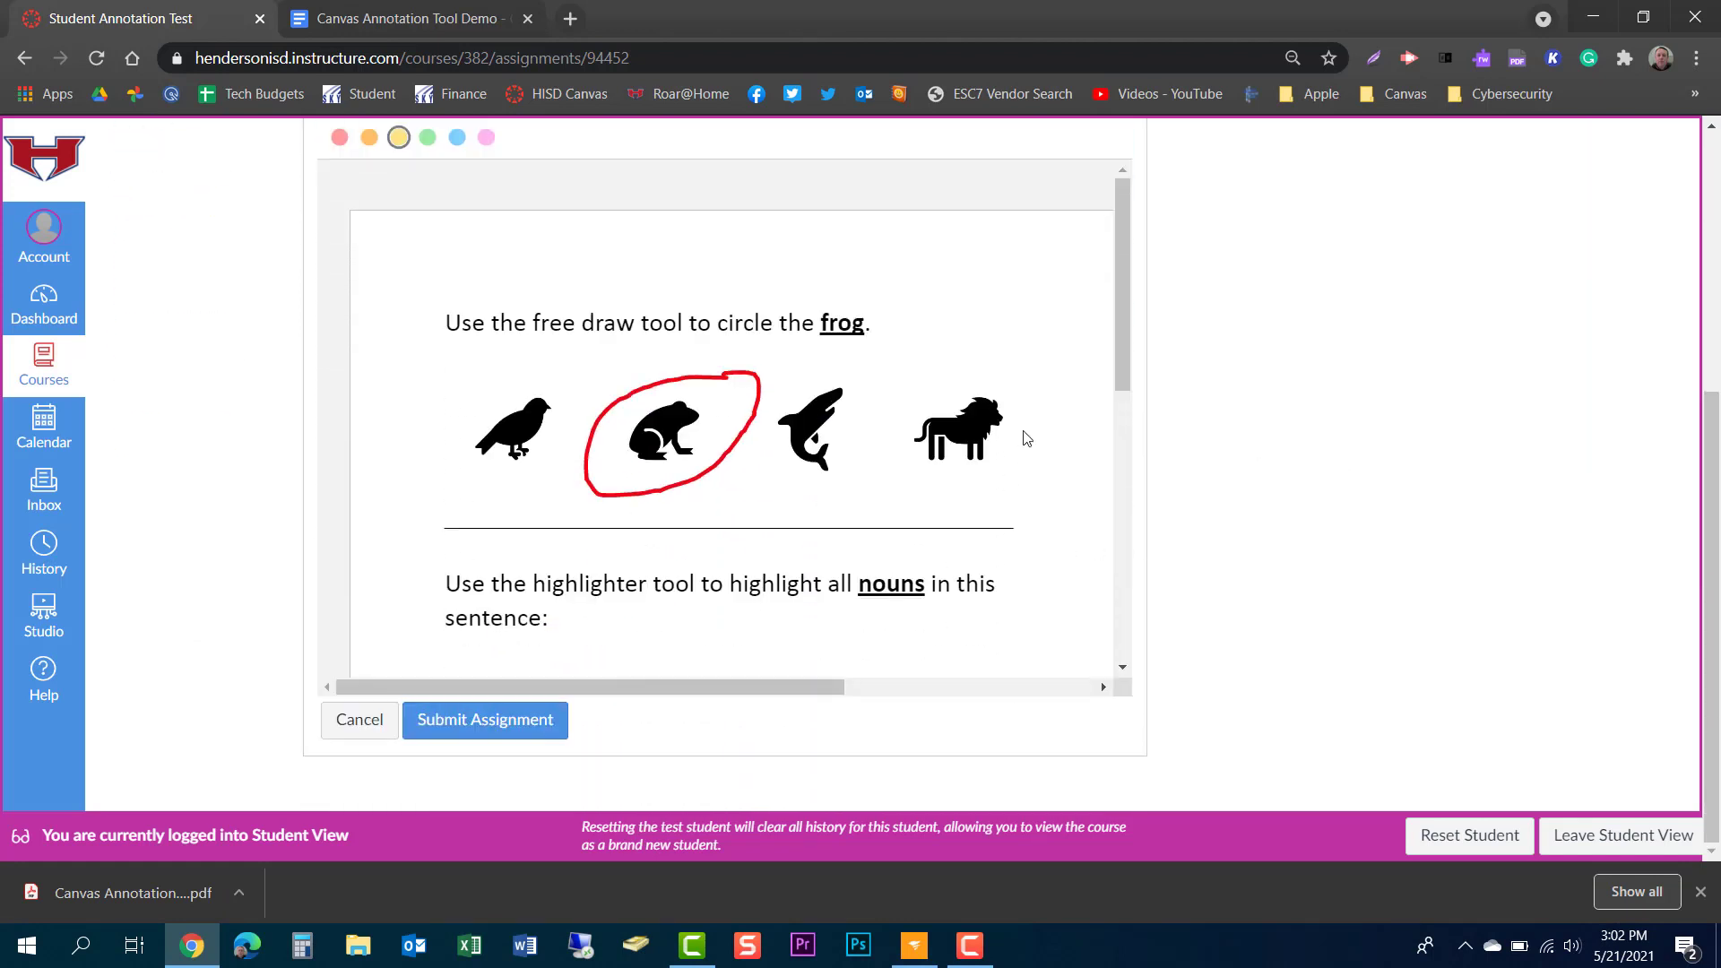
mouse_move(1122, 247)
left_mouse_down()
mouse_move(1094, 484)
mouse_move(1111, 224)
left_mouse_up()
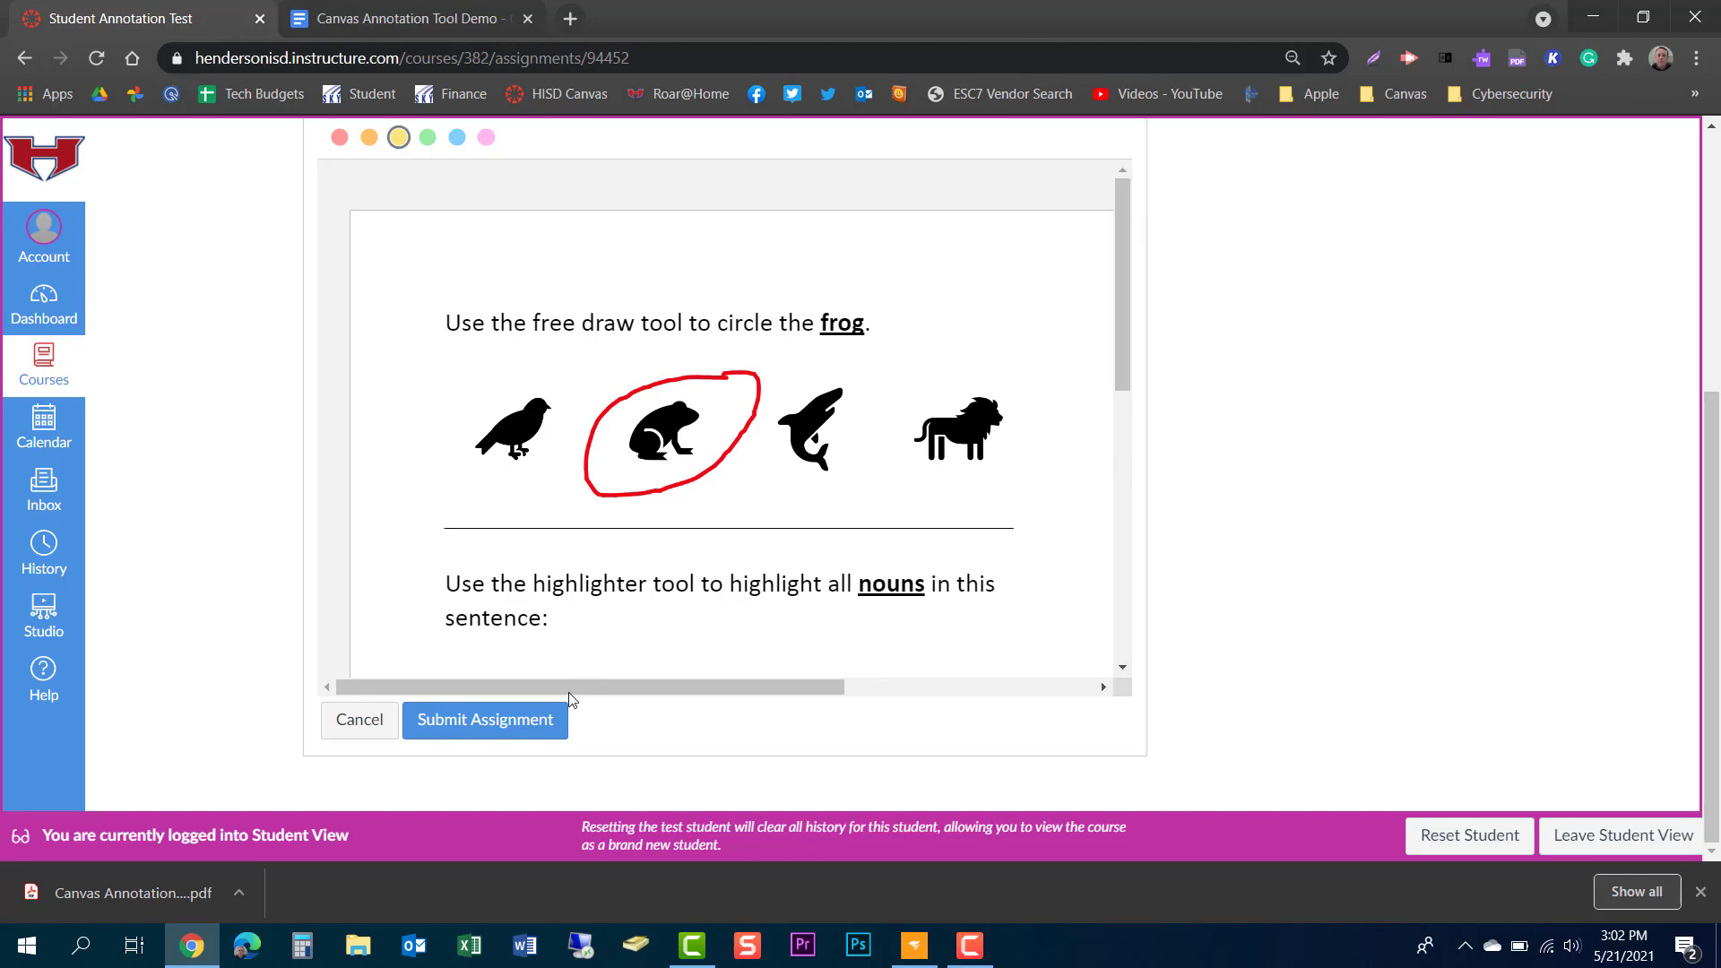
left_click(548, 734)
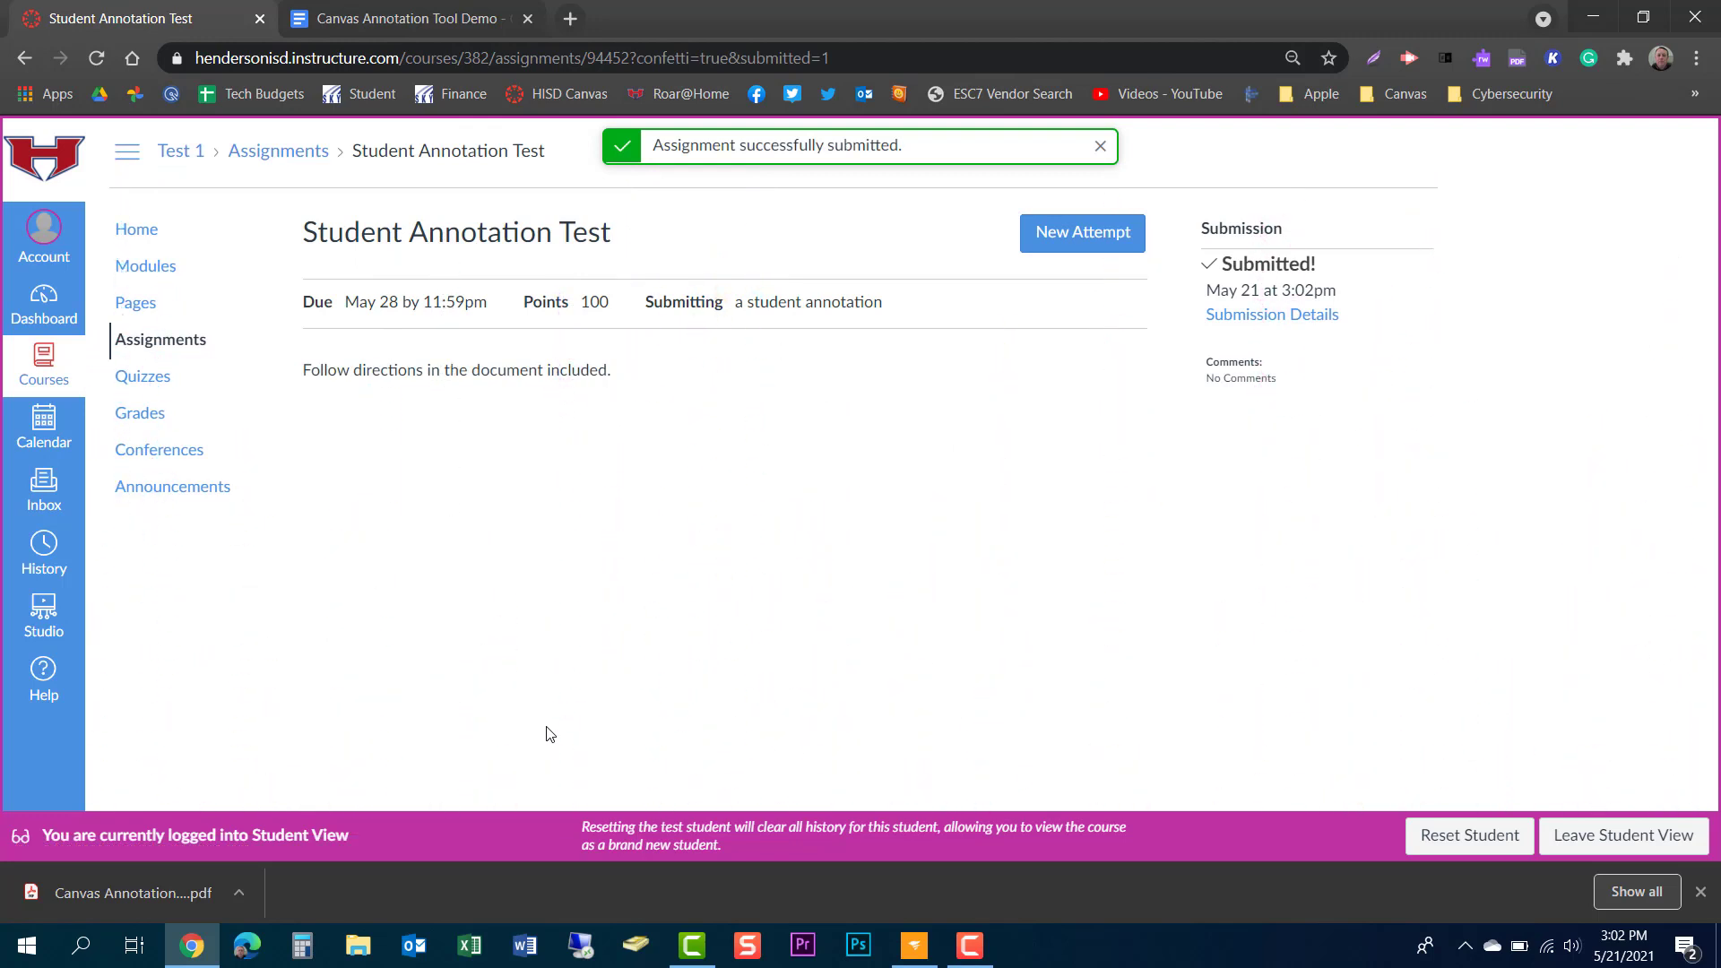
Step: Leave Student View and open the Student Annotation Test submission in SpeedGrader to review the annotated worksheet
left_click(1591, 848)
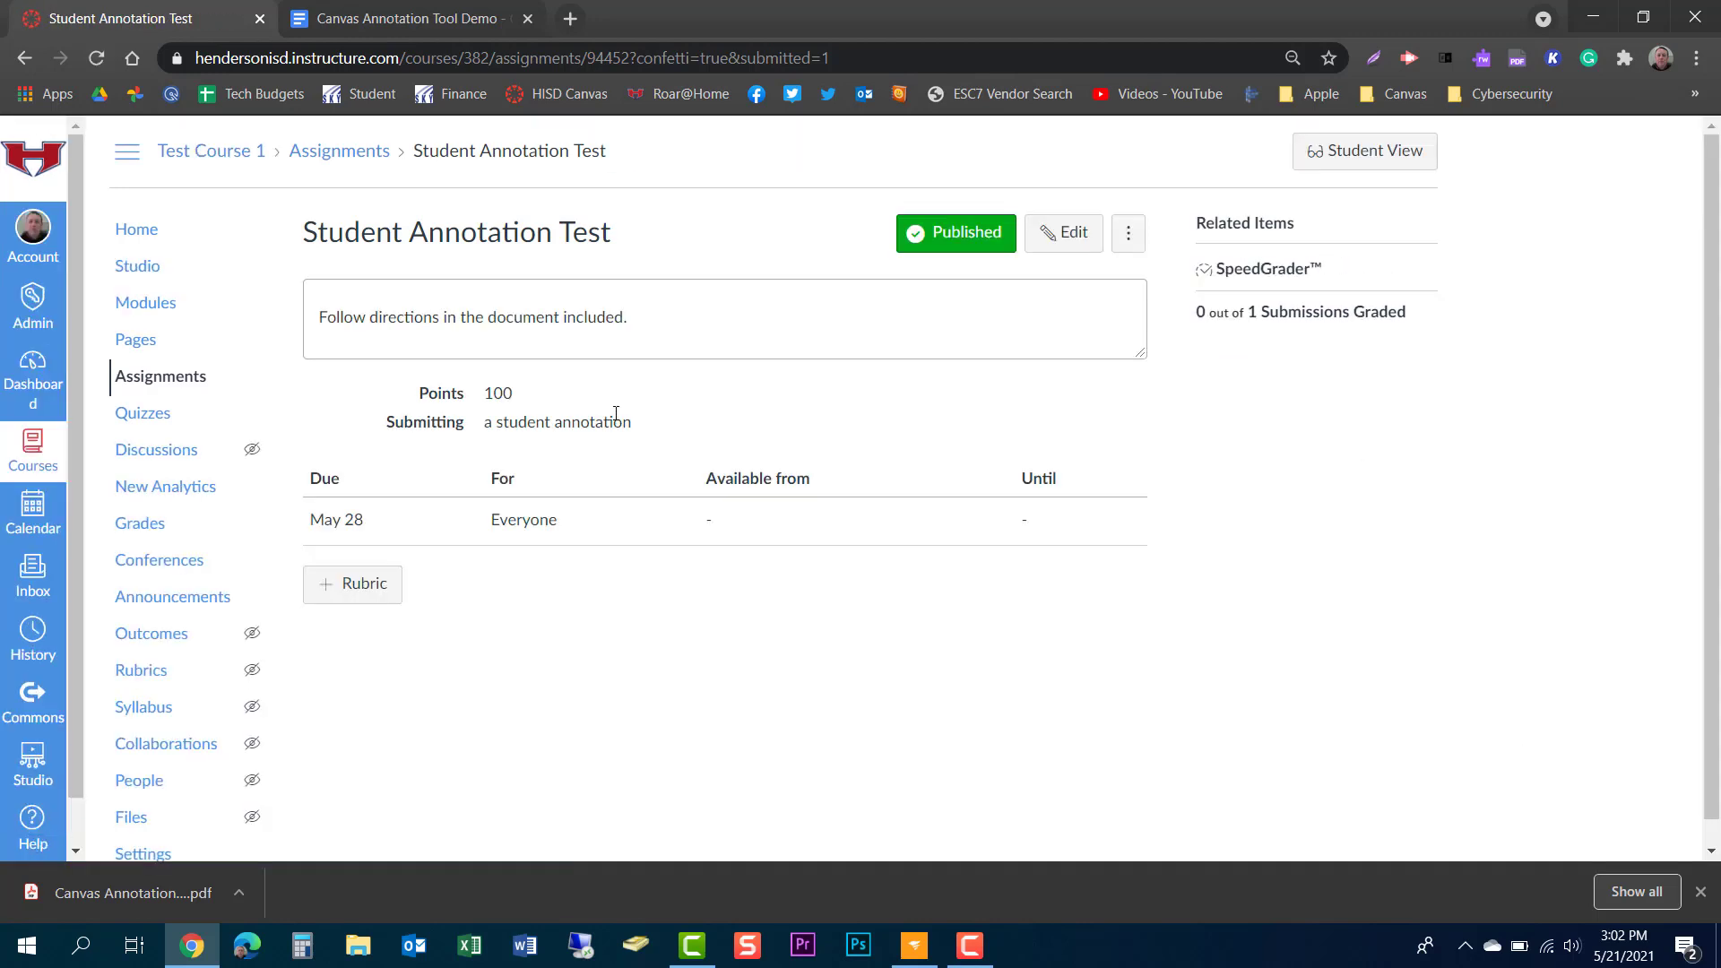
left_click(1259, 270)
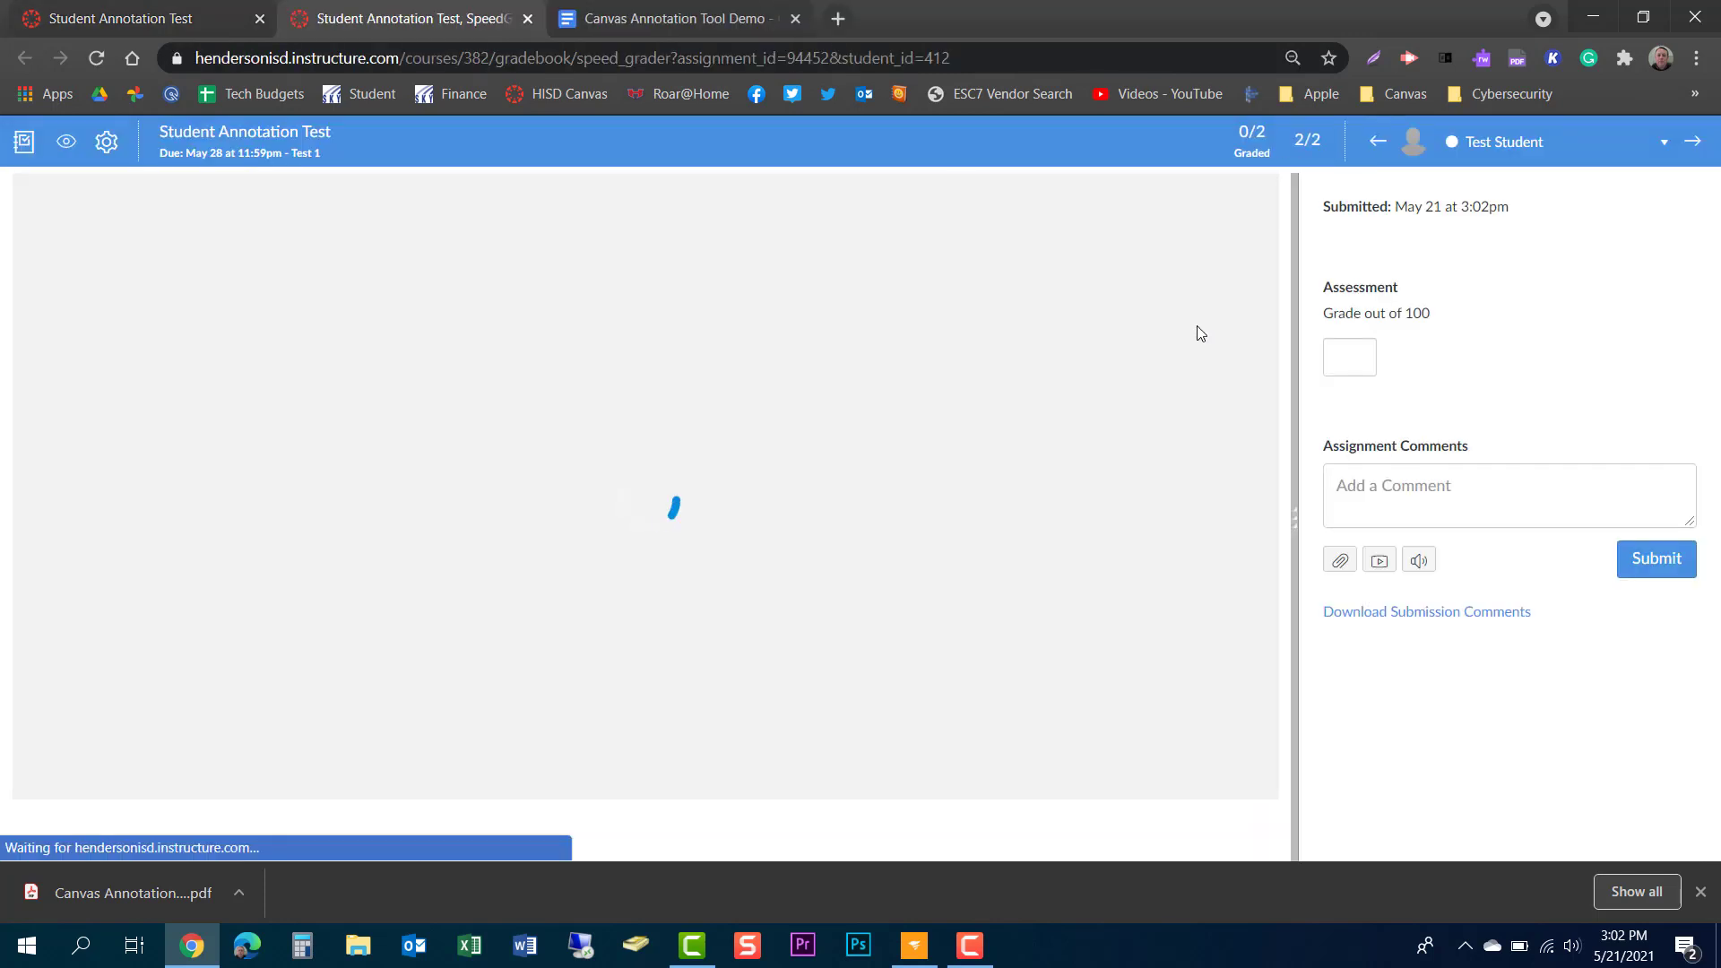
scroll(1075, 385, "down", 7)
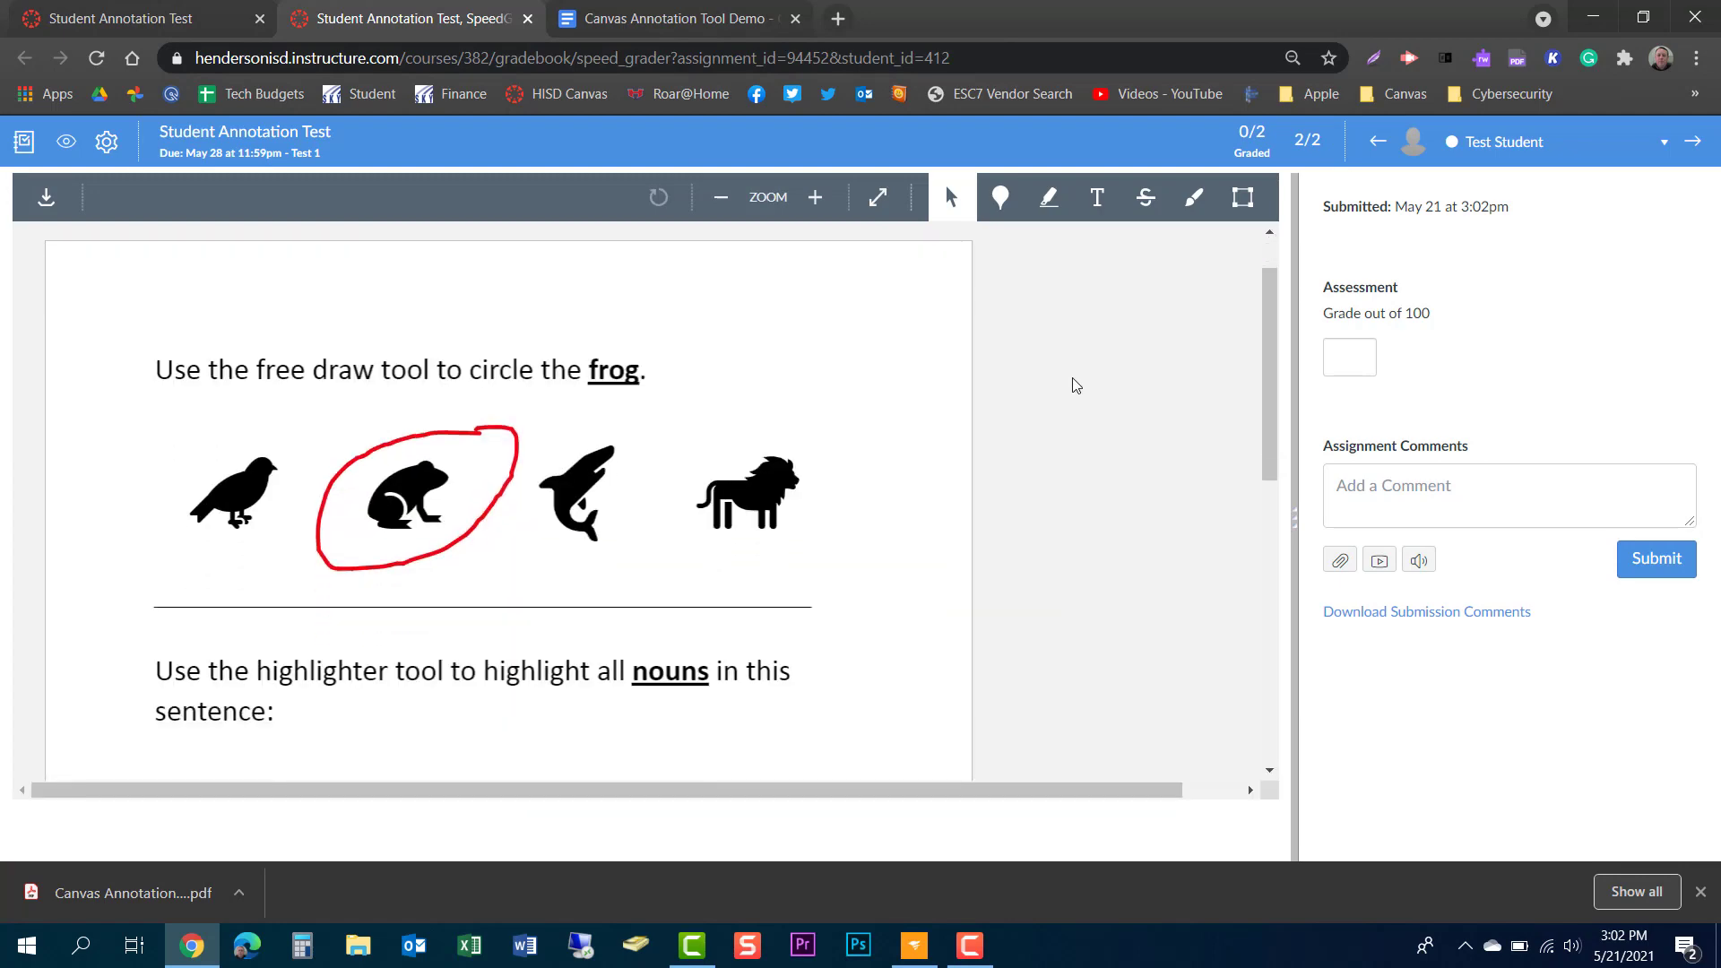
scroll(1075, 385, "up", 4)
scroll(1076, 386, "up", 3)
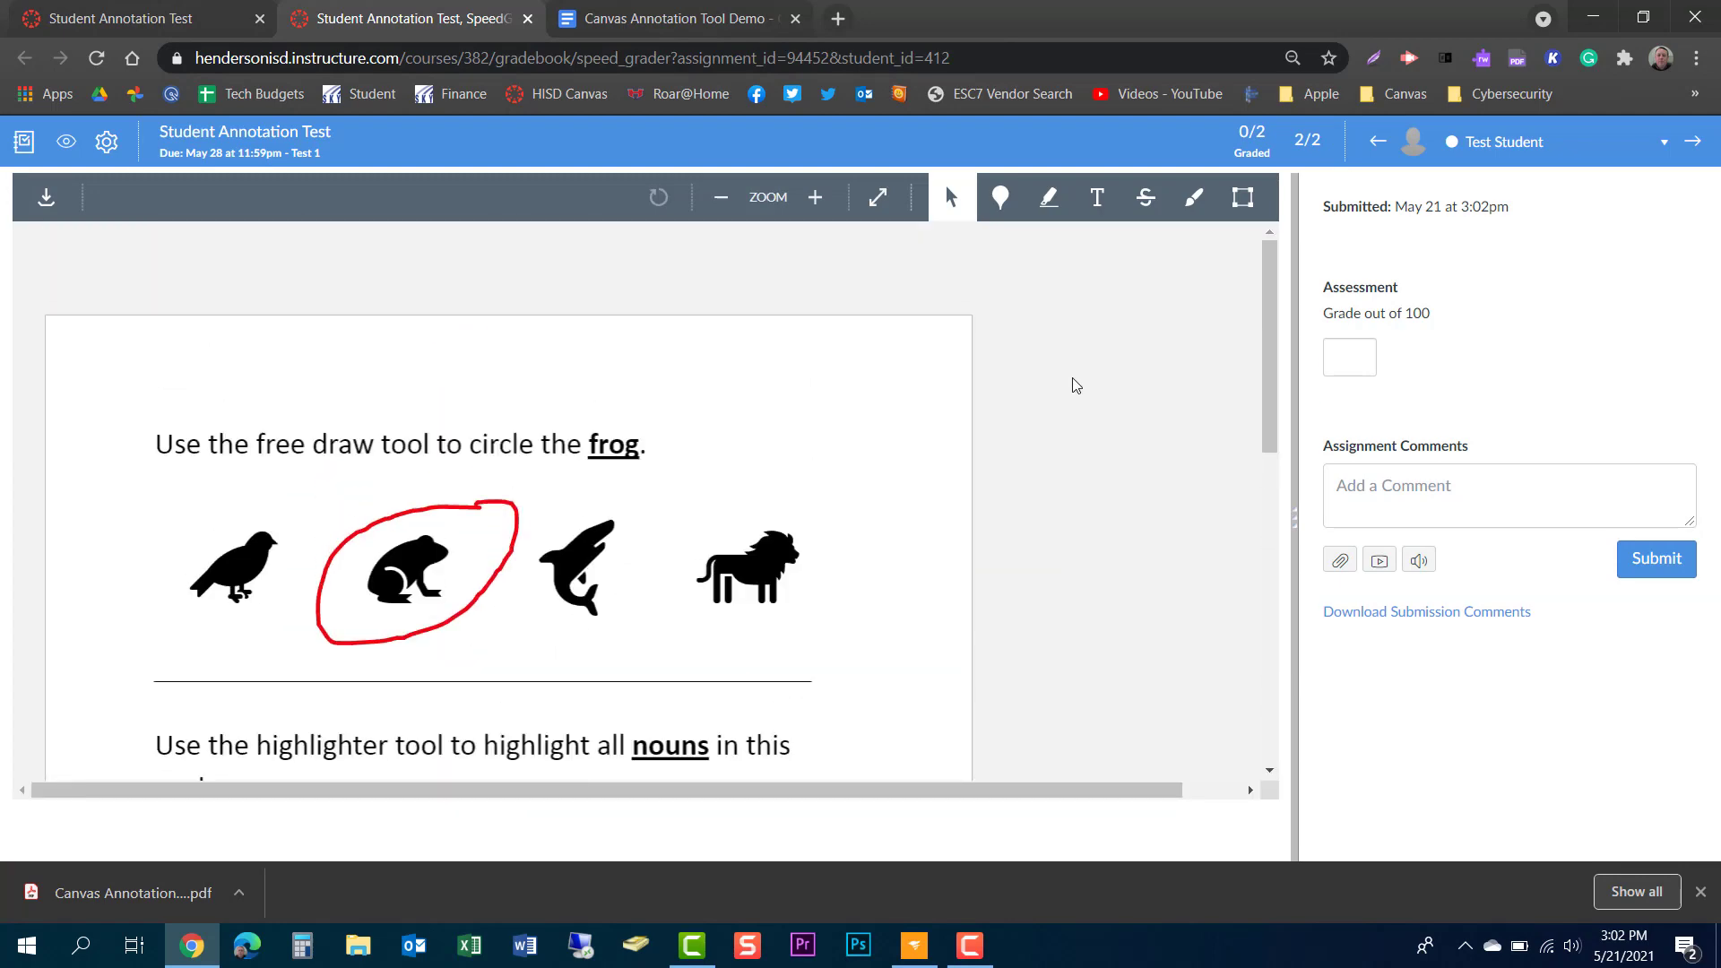